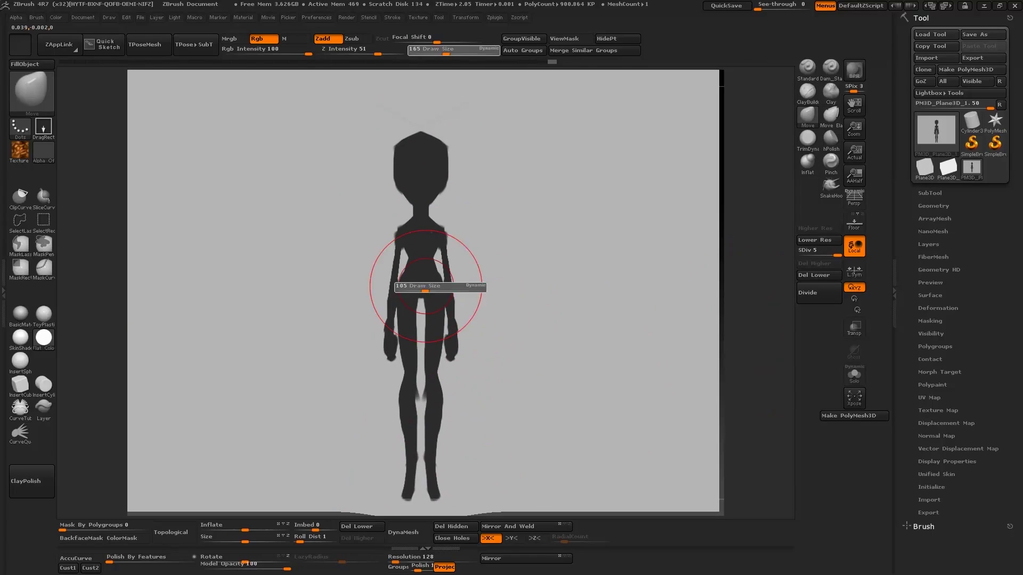
# Adjust the silhouette's arms with the Move brush and paint an off-centre rounded hair mass on the head with ClayBuildup.
pyautogui.moveTo(397, 238); pyautogui.dragTo(386, 346)
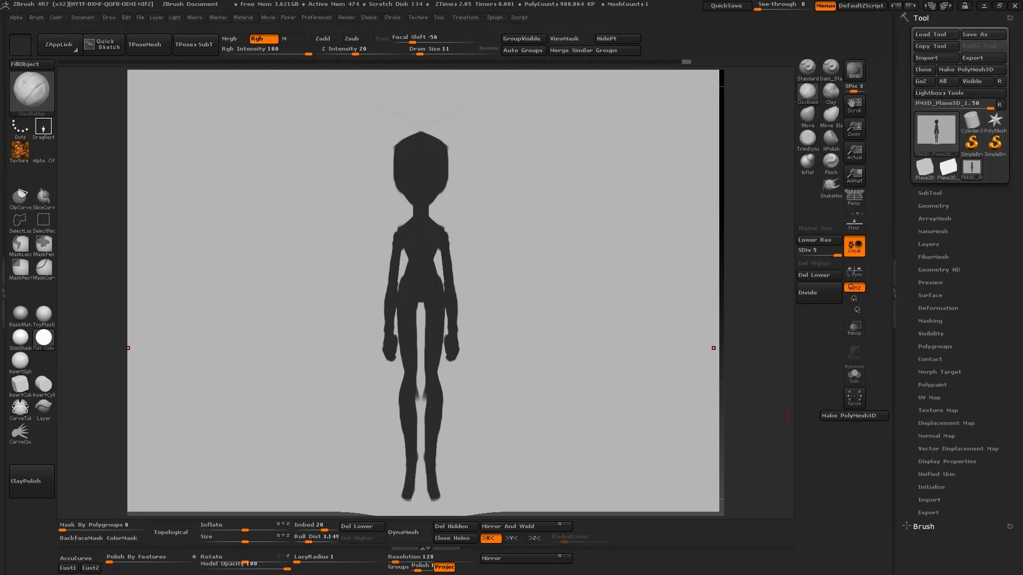
pyautogui.press('s')
pyautogui.moveTo(418, 174); pyautogui.dragTo(417, 174)
pyautogui.press('x')
pyautogui.moveTo(382, 150)
pyautogui.mouseDown()
pyautogui.moveTo(438, 138)
pyautogui.moveTo(431, 120)
pyautogui.moveTo(401, 113)
pyautogui.moveTo(429, 121)
pyautogui.mouseUp()
pyautogui.hotkey('ctrl', 'z')
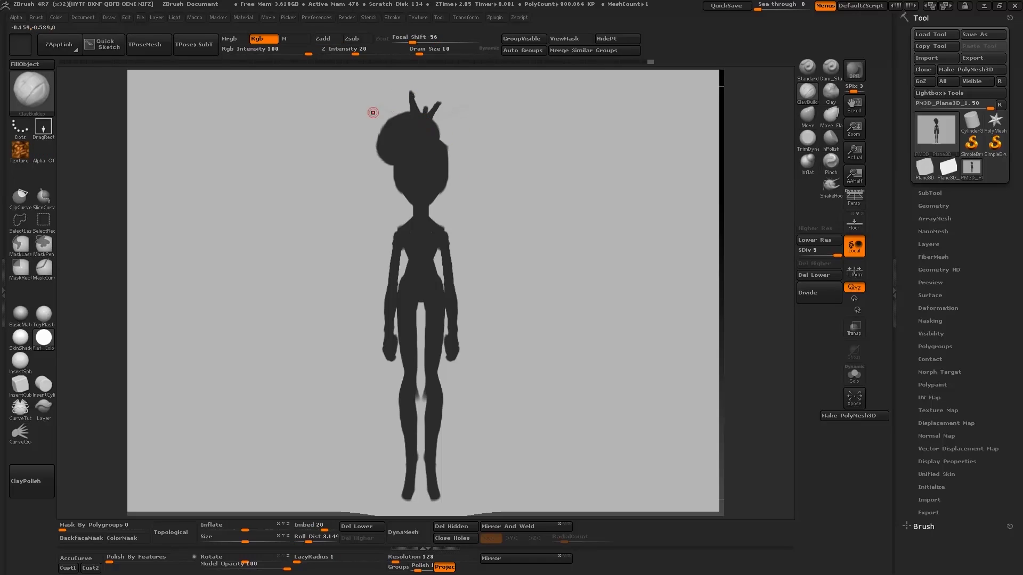
# Paint thin hair spikes radiating from the top and side of the hair mass.
pyautogui.moveTo(360, 114); pyautogui.dragTo(383, 129)
pyautogui.moveTo(395, 94); pyautogui.dragTo(398, 110)
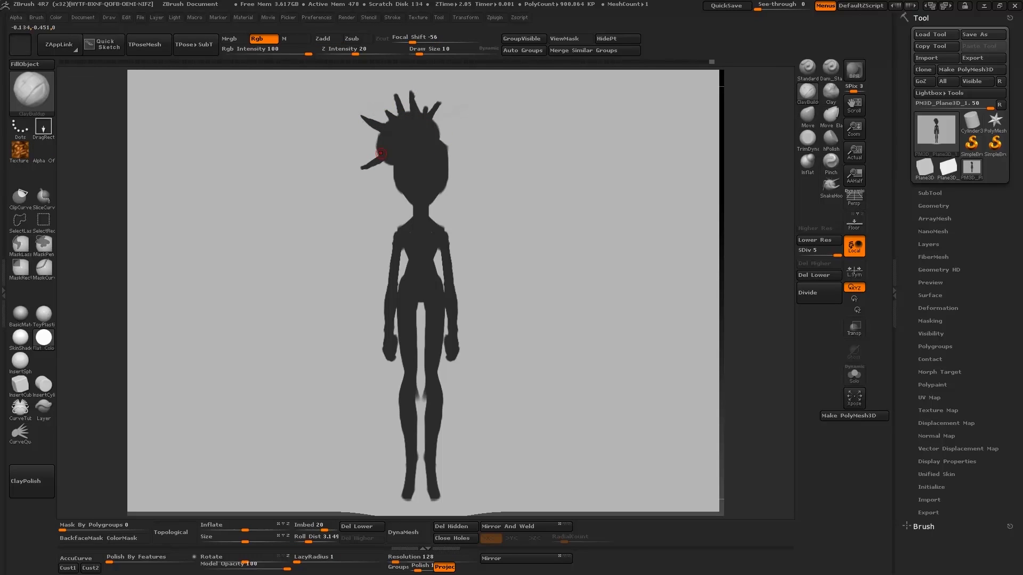
pyautogui.moveTo(412, 93); pyautogui.dragTo(415, 109)
pyautogui.moveTo(425, 101)
pyautogui.mouseDown()
pyautogui.moveTo(377, 132)
pyautogui.moveTo(388, 129)
pyautogui.mouseUp()
# Taper and reshape the hair spikes by alternating between the dark and background colours.
pyautogui.press('v')
pyautogui.press('v')
pyautogui.press('v')
pyautogui.moveTo(351, 133); pyautogui.dragTo(377, 129)
pyautogui.press('v')
pyautogui.moveTo(360, 117)
pyautogui.mouseDown()
pyautogui.moveTo(378, 139)
pyautogui.moveTo(388, 124)
pyautogui.moveTo(444, 127)
pyautogui.mouseUp()
# Shape the flared cheeks symmetrically and bulk out the plain side of the hair with symmetry off.
pyautogui.press('x')
pyautogui.moveTo(448, 173); pyautogui.dragTo(439, 186)
pyautogui.press('x')
pyautogui.moveTo(445, 143); pyautogui.dragTo(447, 160)
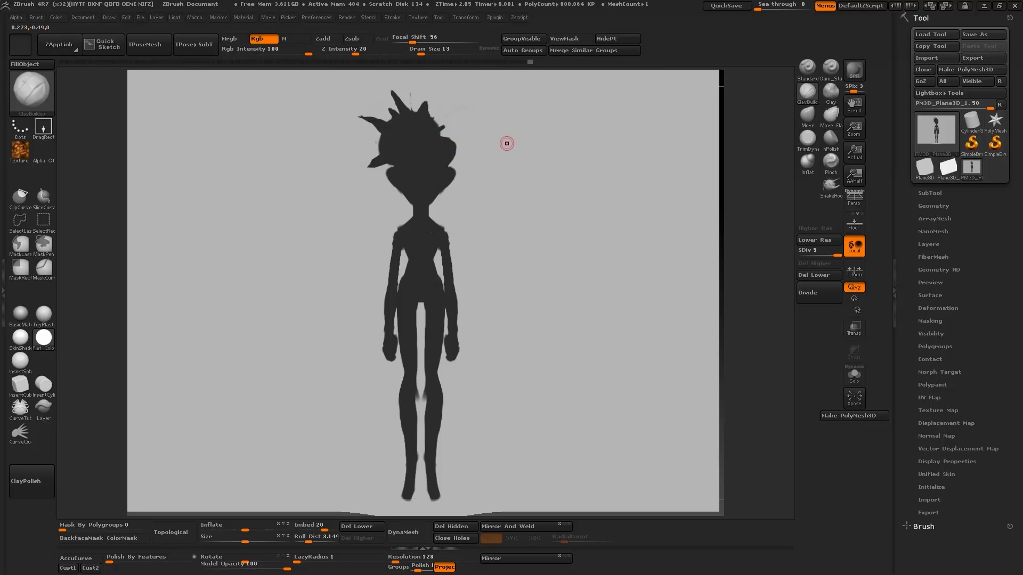
# Paint a raised collar and the outlines of wide flared sleeves symmetrically over the shoulders and arms.
pyautogui.press('x')
pyautogui.moveTo(409, 218)
pyautogui.mouseDown()
pyautogui.moveTo(393, 222)
pyautogui.moveTo(365, 293)
pyautogui.moveTo(390, 327)
pyautogui.mouseUp()
pyautogui.press('x')
pyautogui.moveTo(390, 253); pyautogui.dragTo(374, 317)
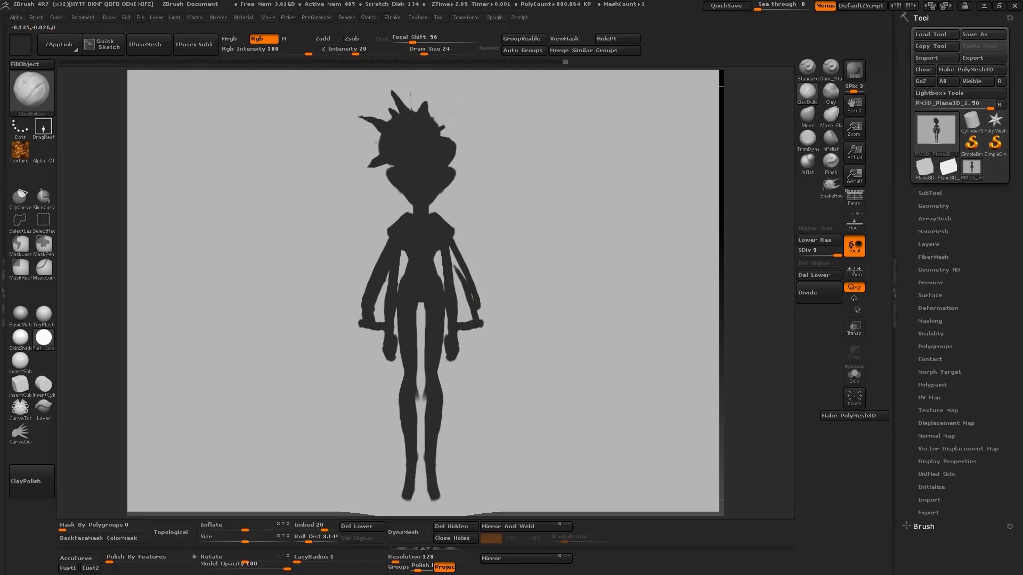
# Fill in the flared sleeves and paint a short skirt across the upper legs.
pyautogui.press('x')
pyautogui.moveTo(457, 261)
pyautogui.mouseDown()
pyautogui.moveTo(476, 320)
pyautogui.moveTo(422, 381)
pyautogui.mouseUp()
pyautogui.press('x')
pyautogui.press('x')
pyautogui.press('v')
pyautogui.moveTo(421, 411); pyautogui.dragTo(421, 393)
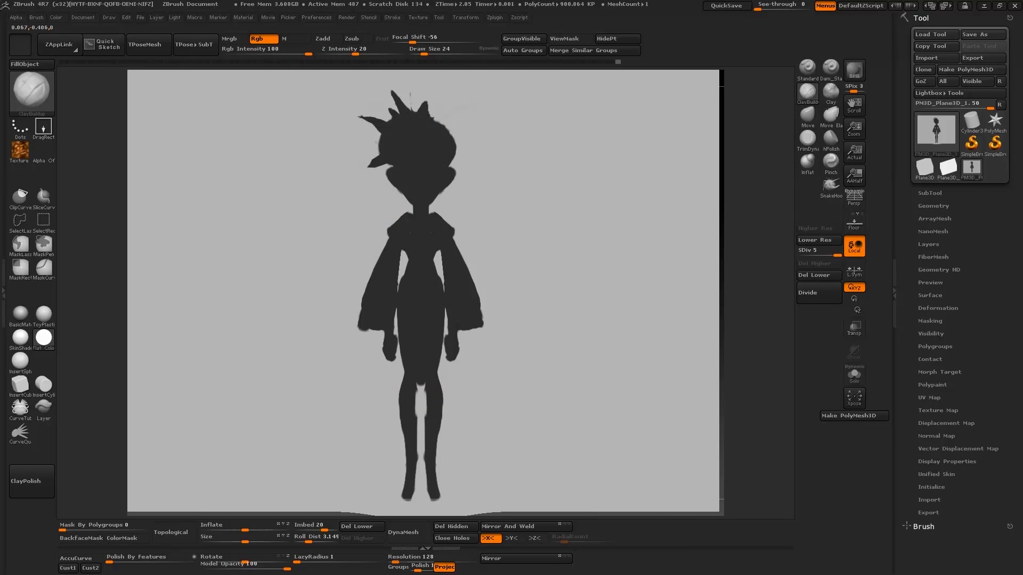
pyautogui.moveTo(448, 184); pyautogui.dragTo(449, 204)
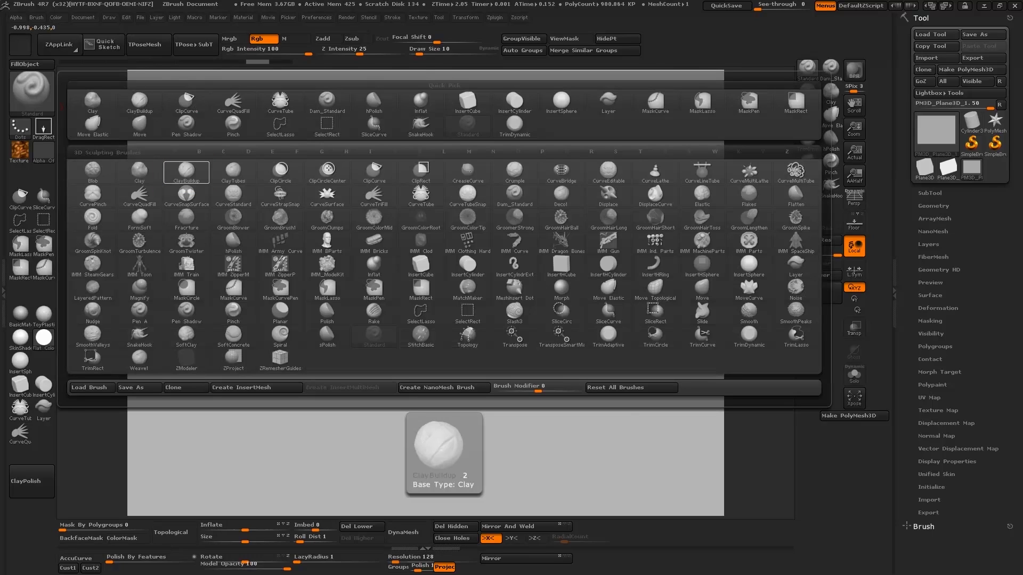
# Set up the ClayBuildup brush for near-black colour-only painting, with Zadd off and Rgb on.
pyautogui.click(186, 171)
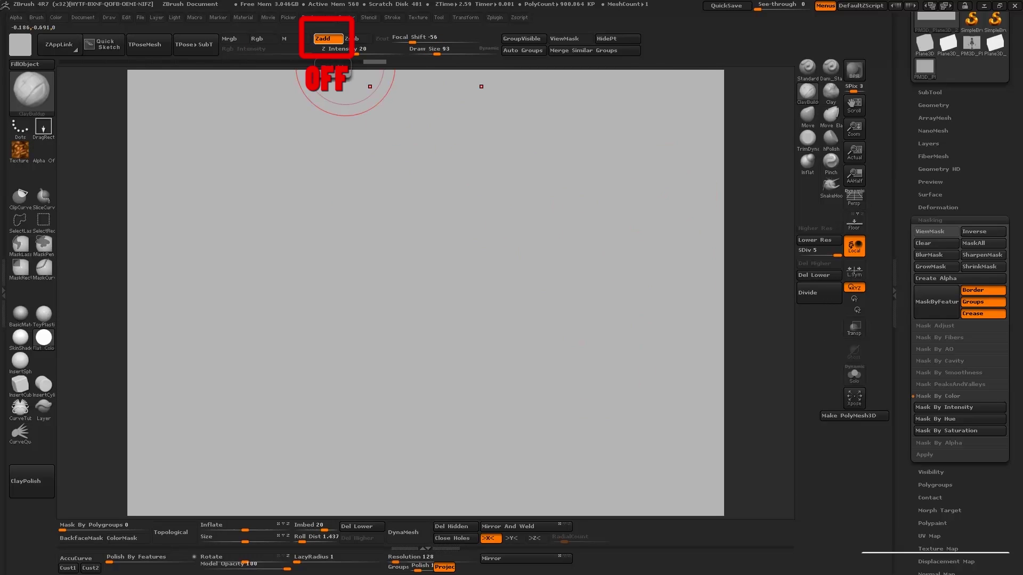
pyautogui.click(329, 38)
pyautogui.click(263, 38)
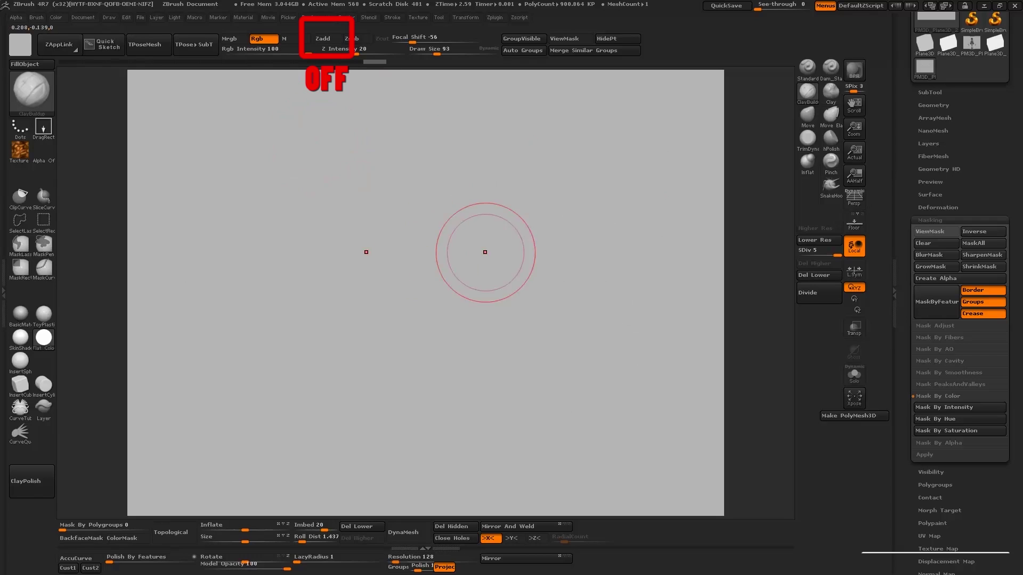
pyautogui.click(21, 46)
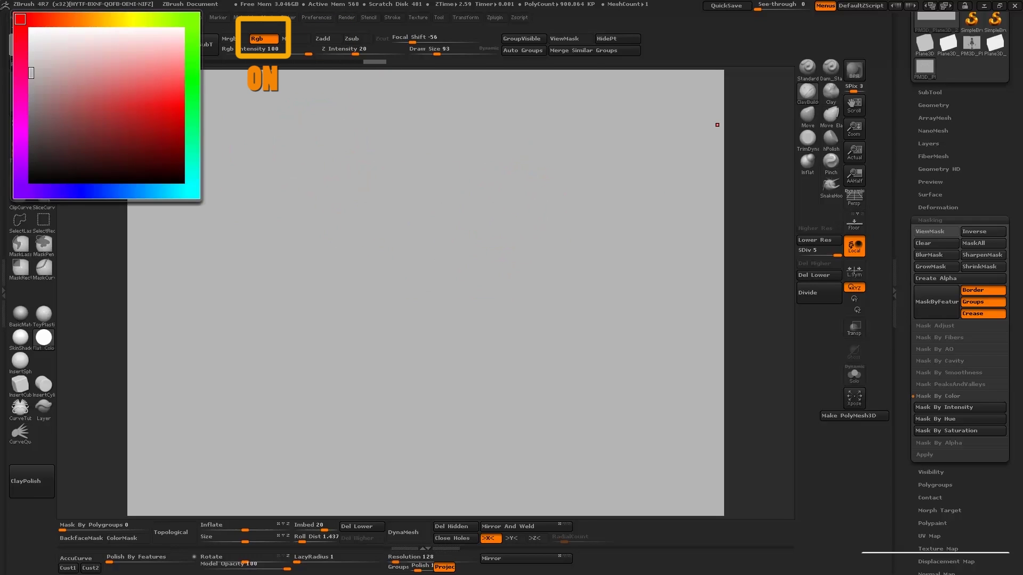
pyautogui.click(31, 165)
# Paint three vertical test strokes down the plane, reducing the brush size for the narrower ones.
pyautogui.moveTo(202, 106); pyautogui.dragTo(204, 463)
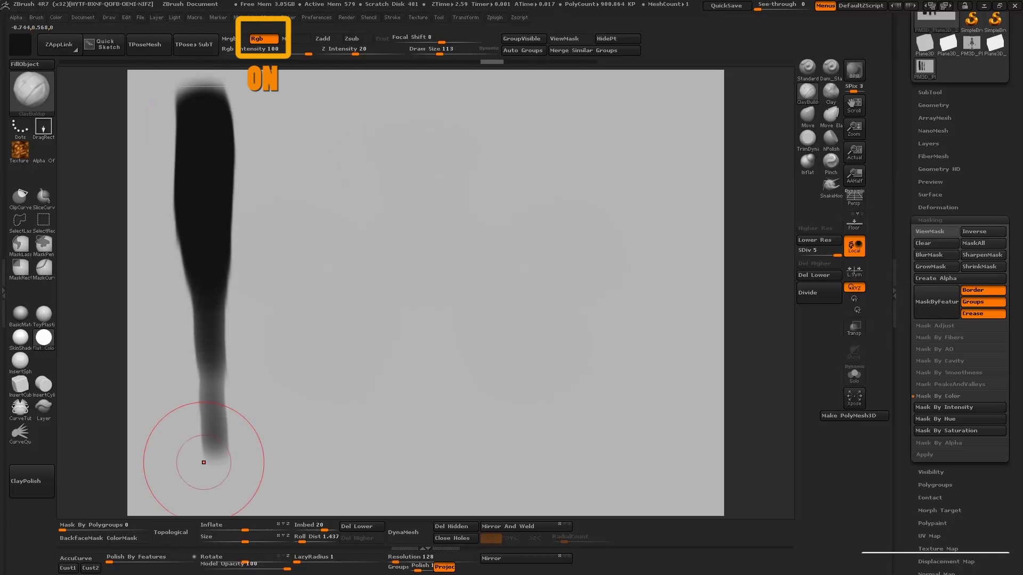
pyautogui.moveTo(273, 154)
pyautogui.mouseDown()
pyautogui.moveTo(274, 120)
pyautogui.moveTo(293, 449)
pyautogui.mouseUp()
pyautogui.press('s')
pyautogui.moveTo(349, 128); pyautogui.dragTo(350, 441)
pyautogui.press('s')
pyautogui.moveTo(464, 155); pyautogui.dragTo(469, 155)
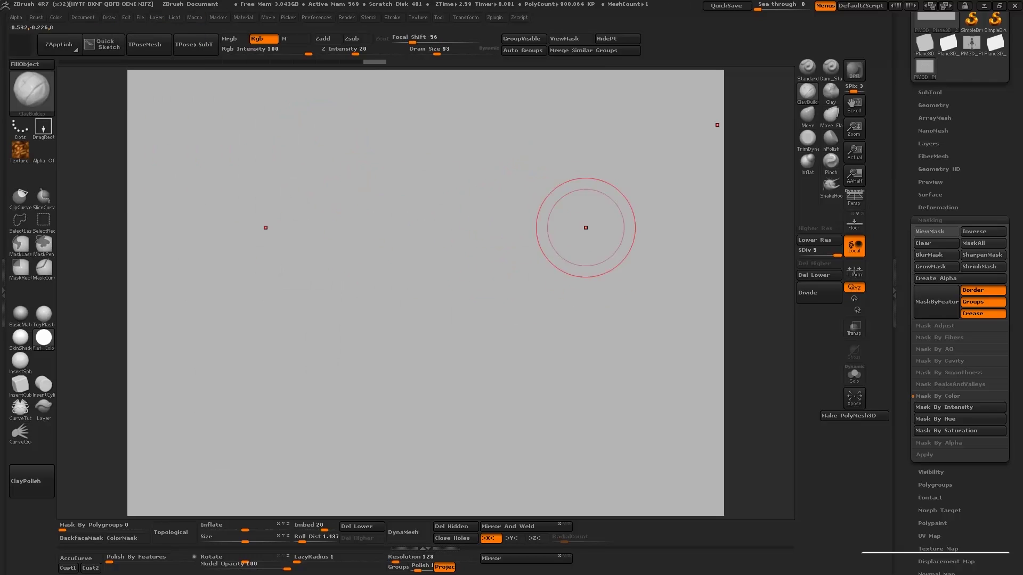
# Paint a broad curved test stroke at Draw Size 160 and reduce the Draw Size to 68.
pyautogui.moveTo(587, 225)
pyautogui.mouseDown()
pyautogui.moveTo(541, 311)
pyautogui.moveTo(479, 333)
pyautogui.moveTo(494, 293)
pyautogui.moveTo(591, 272)
pyautogui.moveTo(567, 221)
pyautogui.moveTo(482, 266)
pyautogui.moveTo(480, 328)
pyautogui.moveTo(546, 397)
pyautogui.moveTo(578, 326)
pyautogui.mouseUp()
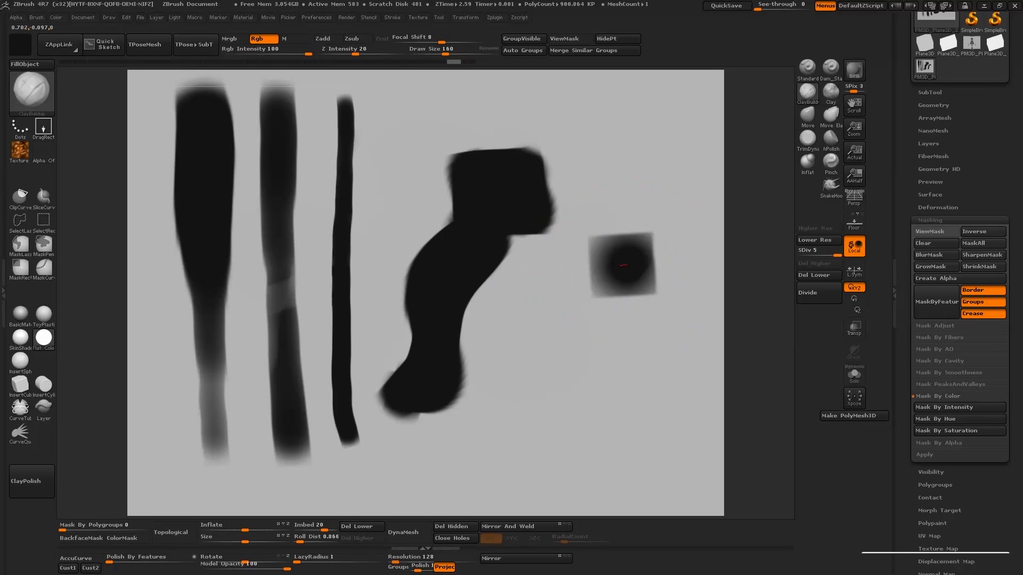
pyautogui.moveTo(612, 266)
pyautogui.mouseDown()
pyautogui.moveTo(565, 297)
pyautogui.moveTo(533, 394)
pyautogui.mouseUp()
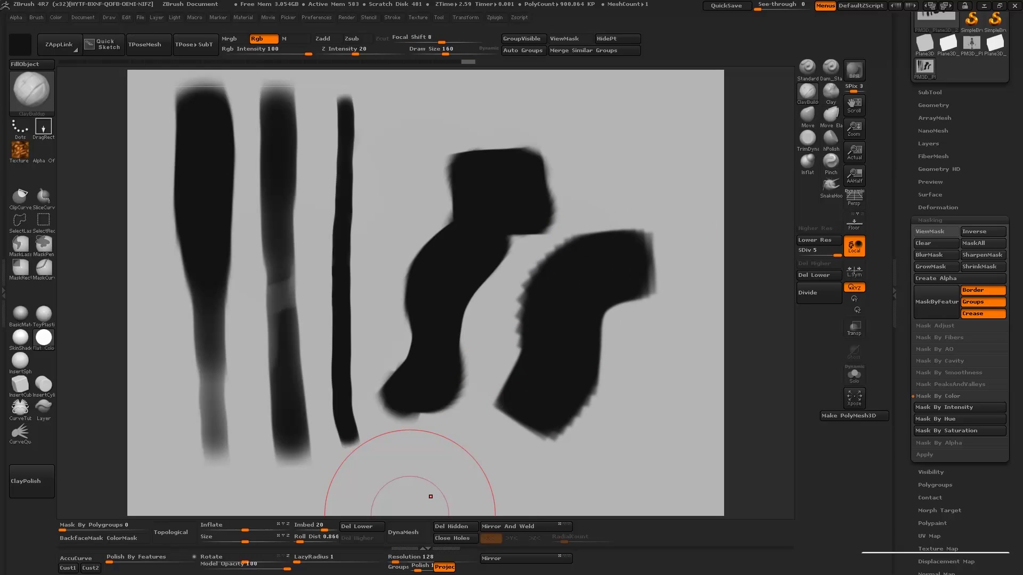
pyautogui.press('s')
pyautogui.moveTo(629, 279); pyautogui.dragTo(615, 279)
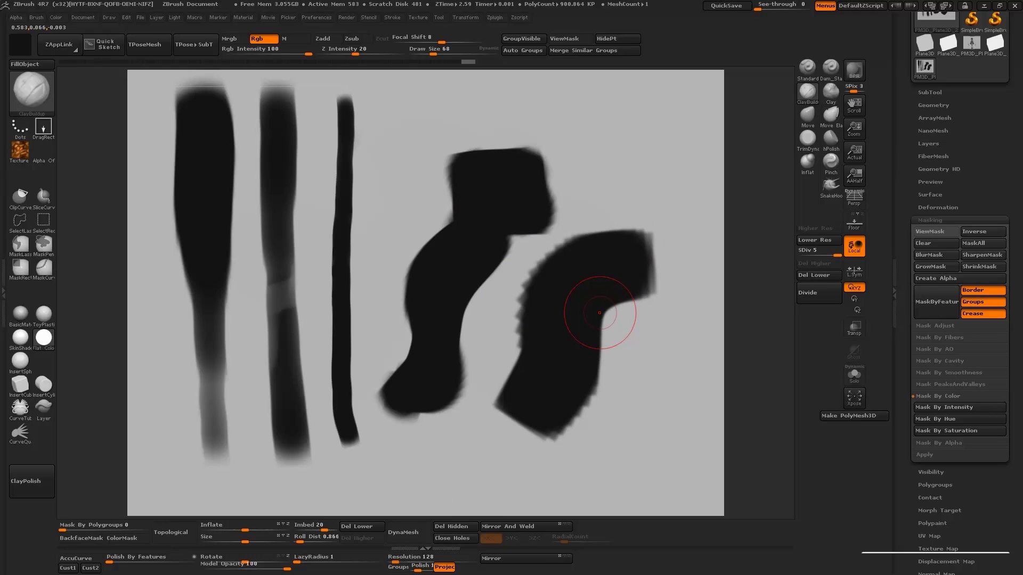
# Set the stroke's Roll Distance to about 3 and paint a solid block with a curved tail beside the vertical strokes.
pyautogui.moveTo(21, 127)
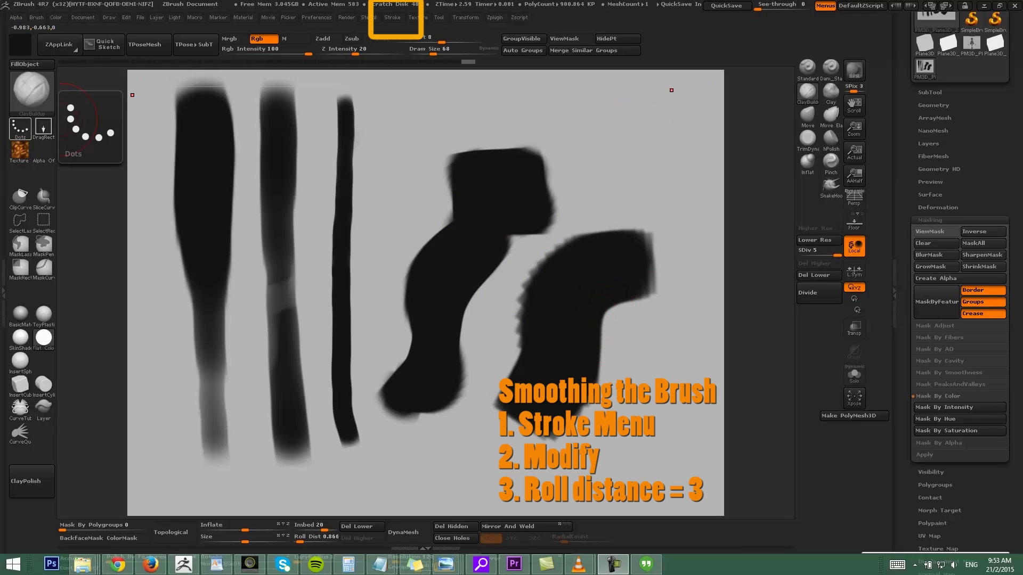
pyautogui.click(392, 17)
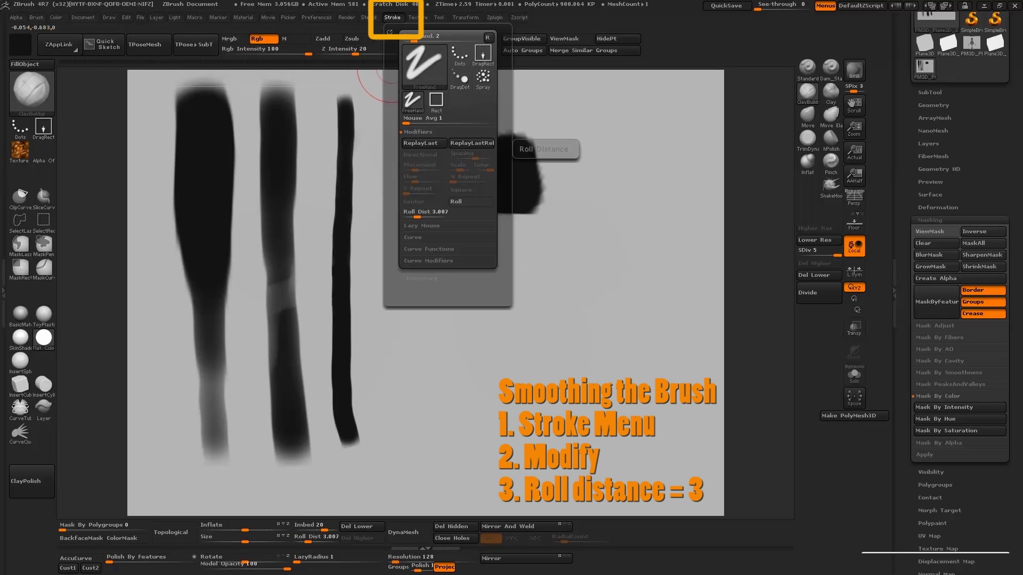
pyautogui.moveTo(465, 140)
pyautogui.mouseDown()
pyautogui.moveTo(498, 193)
pyautogui.moveTo(528, 203)
pyautogui.mouseUp()
pyautogui.press('v')
pyautogui.moveTo(520, 162)
pyautogui.mouseDown()
pyautogui.moveTo(453, 171)
pyautogui.moveTo(462, 233)
pyautogui.moveTo(548, 216)
pyautogui.moveTo(524, 172)
pyautogui.moveTo(498, 195)
pyautogui.mouseUp()
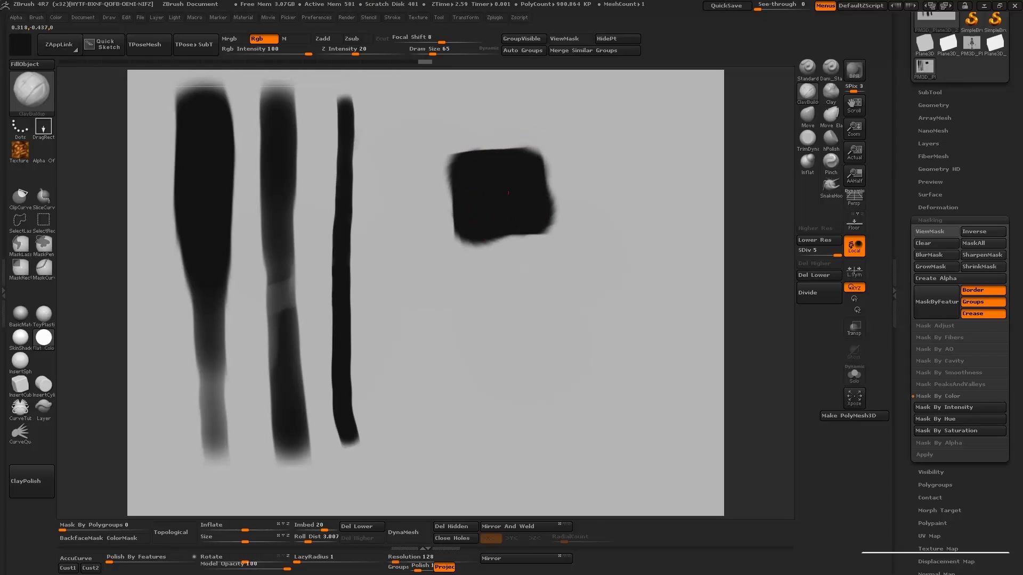
pyautogui.press(']')
pyautogui.moveTo(473, 232)
pyautogui.mouseDown()
pyautogui.moveTo(426, 299)
pyautogui.moveTo(394, 399)
pyautogui.moveTo(453, 340)
pyautogui.moveTo(493, 261)
pyautogui.mouseUp()
# Set the Roll Distance to 1.437 and paint a curved comparison stroke.
pyautogui.moveTo(313, 538); pyautogui.dragTo(303, 538)
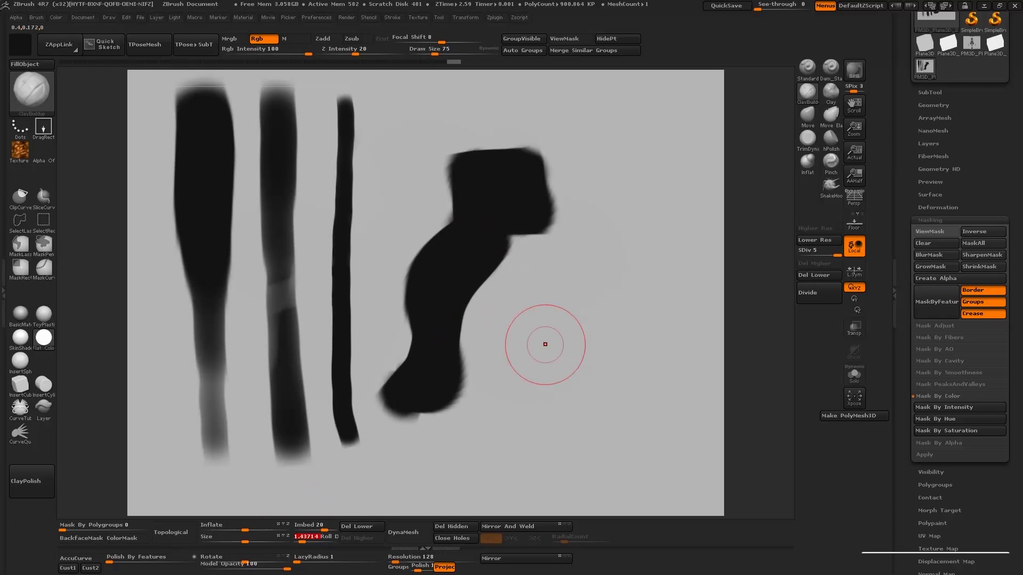
pyautogui.moveTo(632, 249)
pyautogui.mouseDown()
pyautogui.moveTo(546, 306)
pyautogui.moveTo(557, 354)
pyautogui.moveTo(526, 416)
pyautogui.mouseUp()
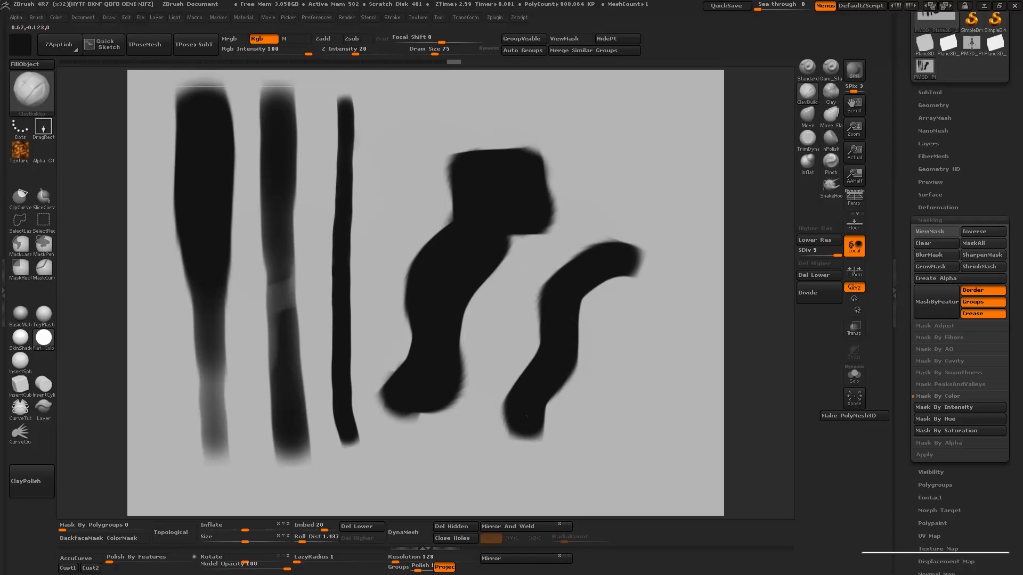
# Set the Roll Distance to 0.866, undo the comparison stroke, and repaint it at Draw Size 160.
pyautogui.moveTo(303, 538); pyautogui.dragTo(300, 538)
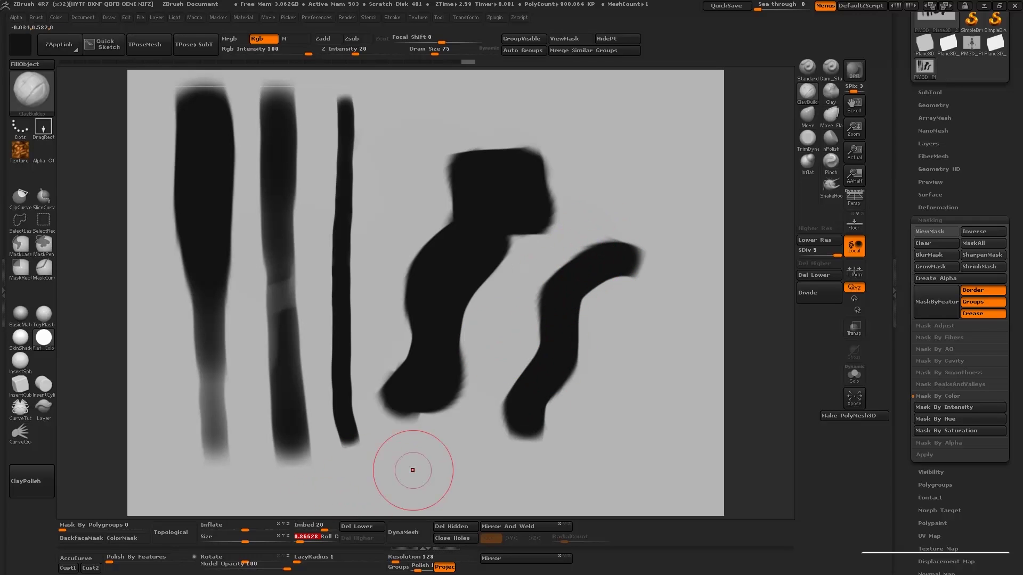
pyautogui.hotkey('ctrl', 'z')
pyautogui.moveTo(620, 248)
pyautogui.mouseDown()
pyautogui.moveTo(570, 254)
pyautogui.moveTo(540, 301)
pyautogui.moveTo(533, 389)
pyautogui.mouseUp()
pyautogui.press('s')
pyautogui.moveTo(567, 295); pyautogui.dragTo(579, 295)
pyautogui.hotkey('ctrl', 'z')
pyautogui.moveTo(634, 264); pyautogui.dragTo(569, 292)
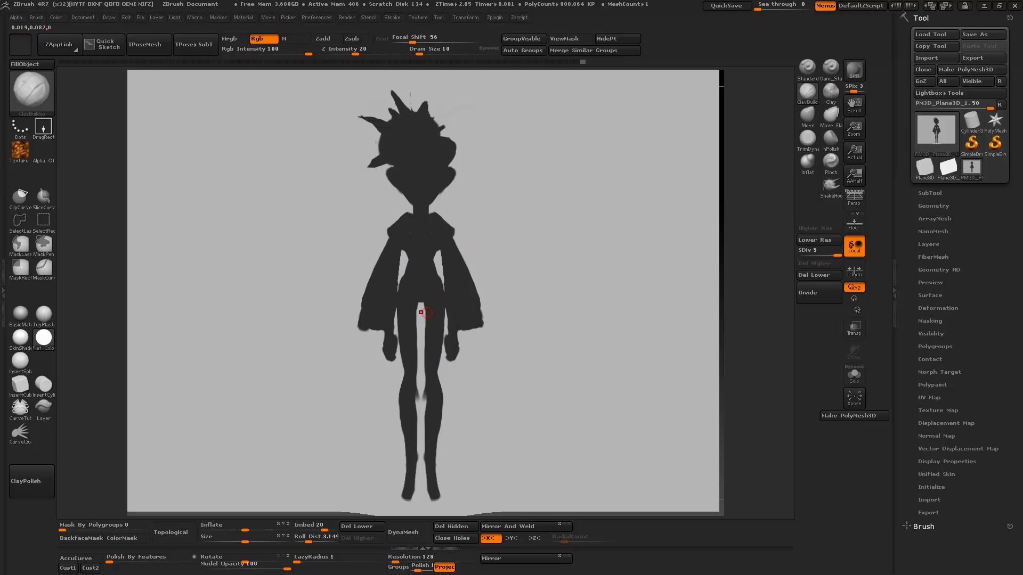
# Try filling in the notches above the cheeks to round the head outline.
pyautogui.press('x')
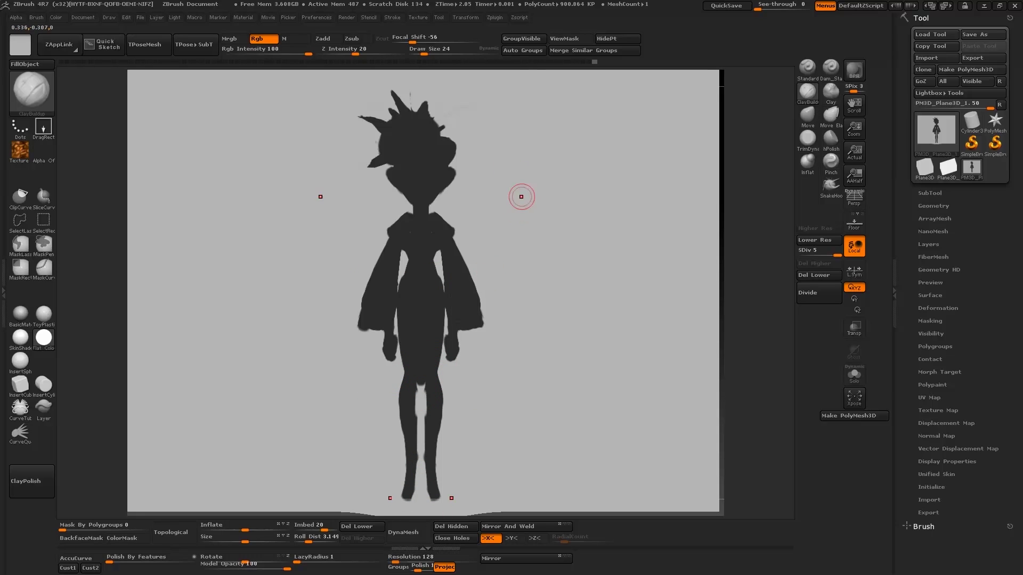
pyautogui.press('c')
pyautogui.moveTo(385, 164); pyautogui.dragTo(399, 128)
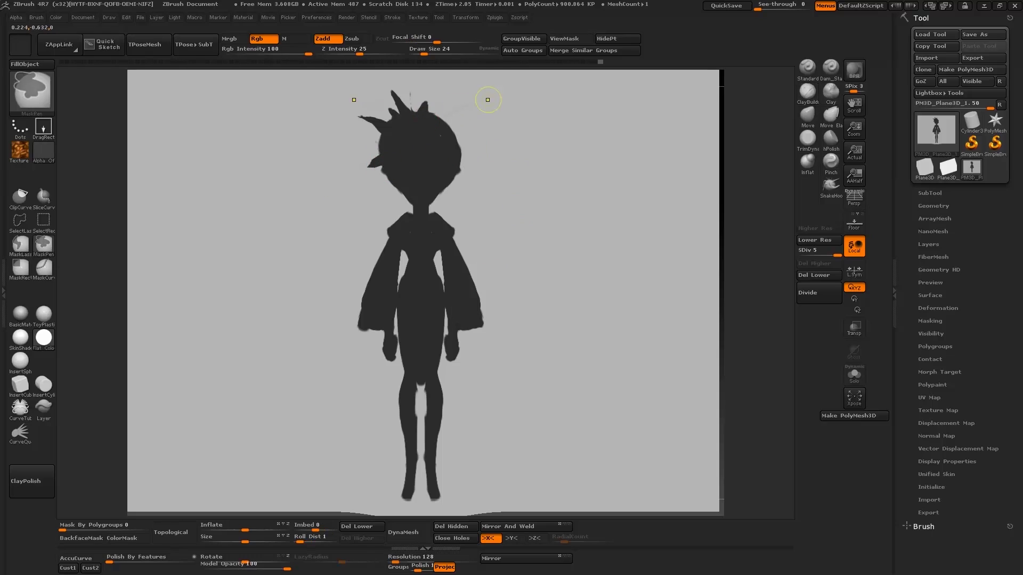
pyautogui.hotkey('ctrl', 'z')
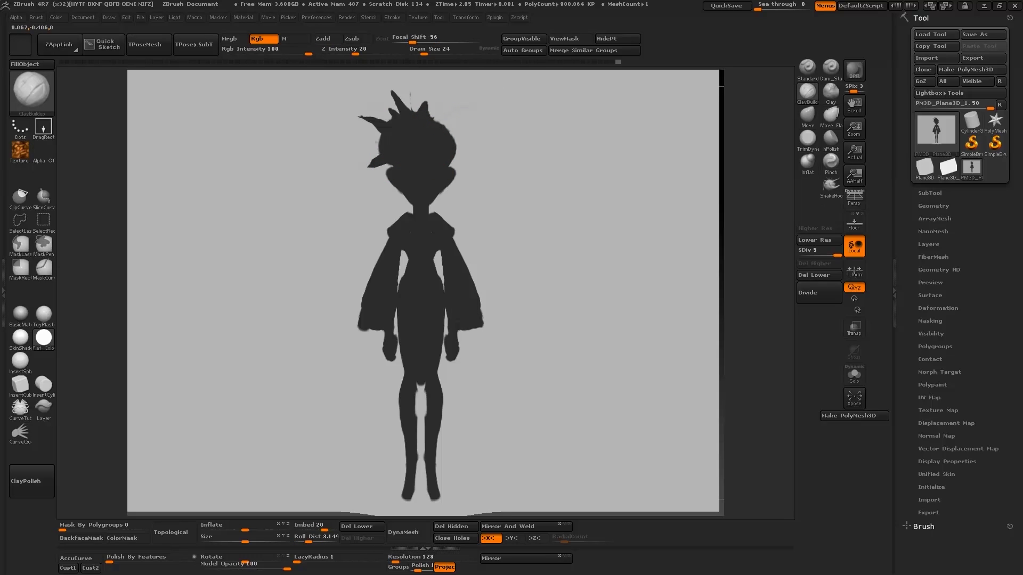
# Round out the side of the hair opposite the long spikes with a smaller brush.
pyautogui.moveTo(456, 134); pyautogui.dragTo(456, 158)
pyautogui.press('x')
pyautogui.press('c')
pyautogui.press('[')
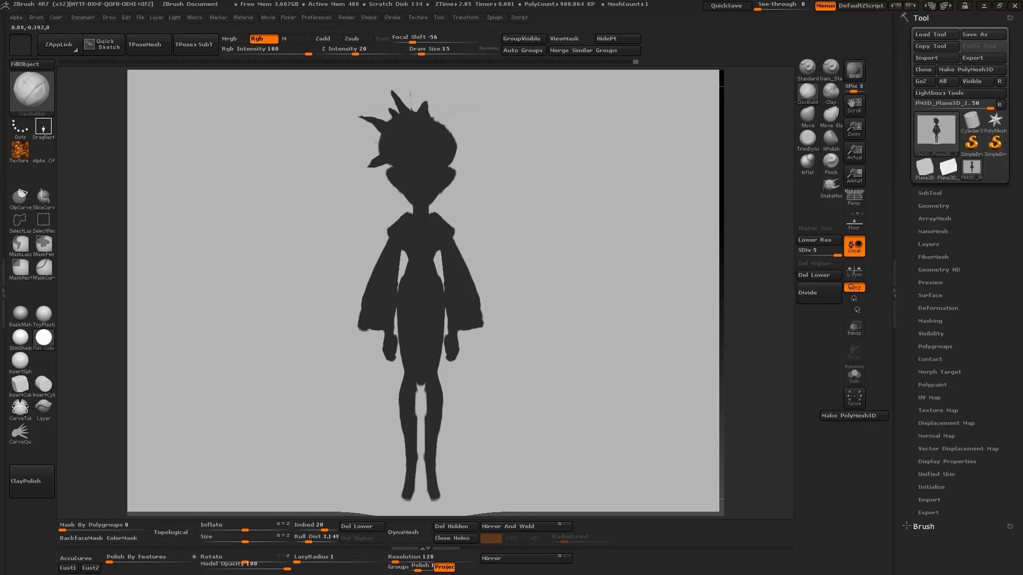
# Extend the collar into pointed tips and widen the sleeve cuffs symmetrically at Draw Size 10.
pyautogui.press('x')
pyautogui.press('[')
pyautogui.moveTo(373, 281); pyautogui.dragTo(406, 325)
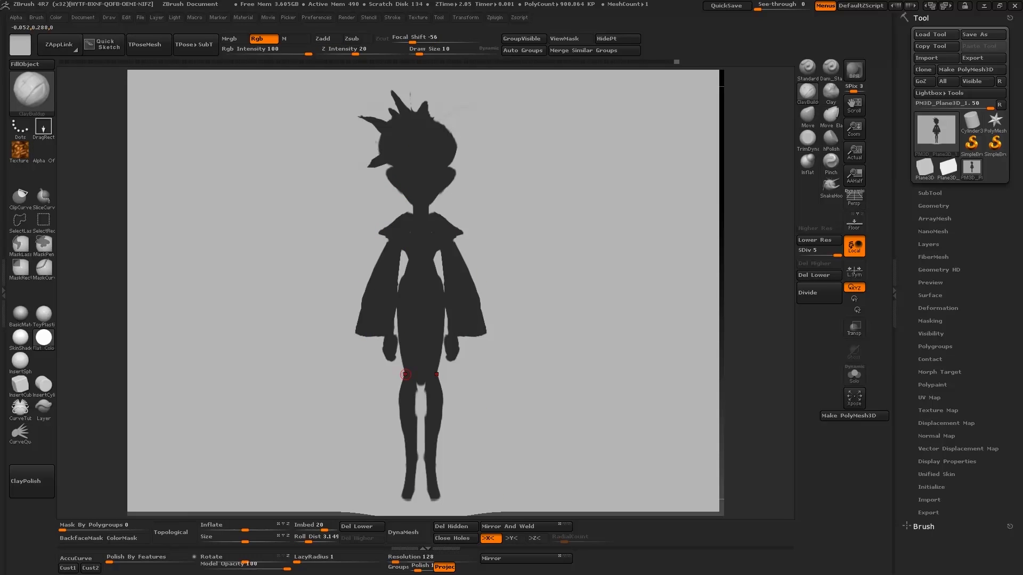
# Clean up the gap between the lower legs and the edge under the chin using the background colour.
pyautogui.moveTo(420, 420); pyautogui.dragTo(409, 476)
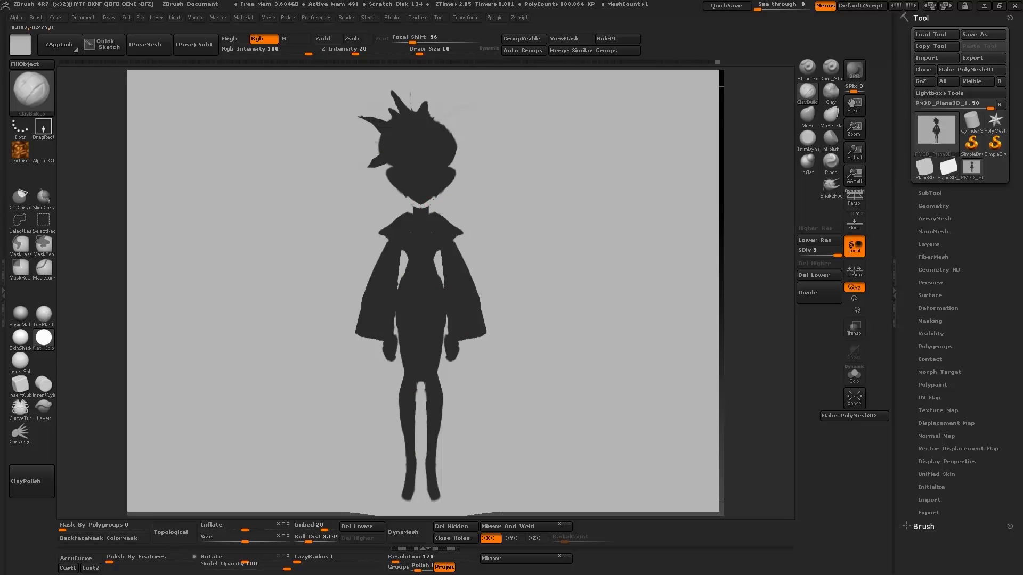
pyautogui.moveTo(439, 173); pyautogui.dragTo(434, 204)
pyautogui.press('c')
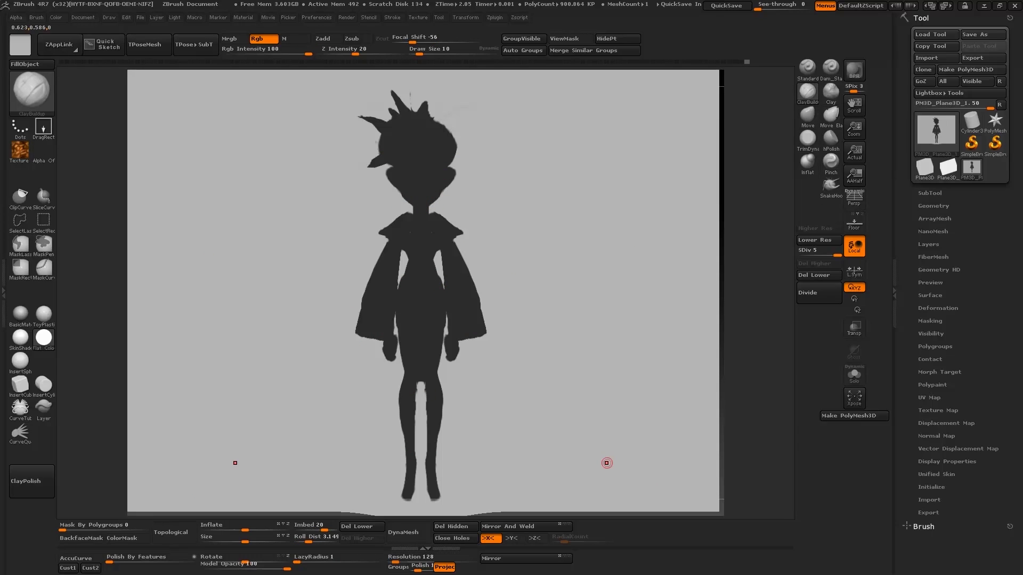
# Mask the painted silhouette by colour intensity.
pyautogui.press('b')
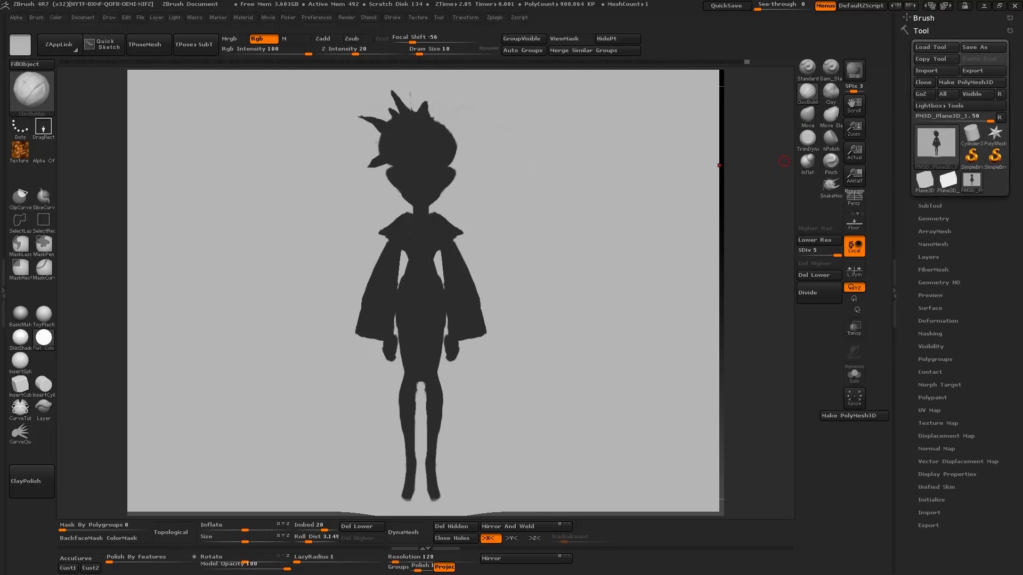
pyautogui.moveTo(906, 410); pyautogui.dragTo(906, 282)
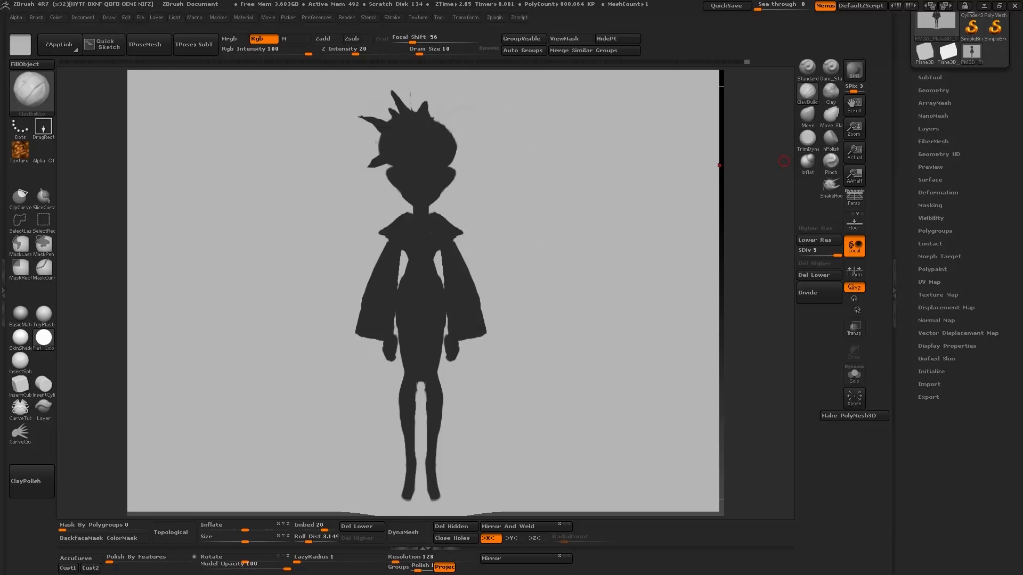
pyautogui.click(930, 206)
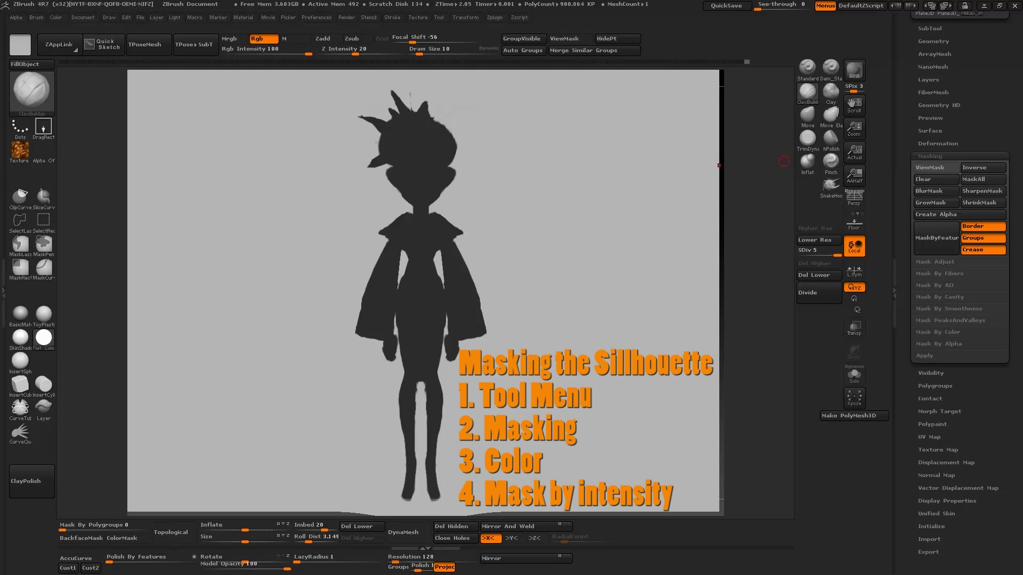
pyautogui.click(937, 332)
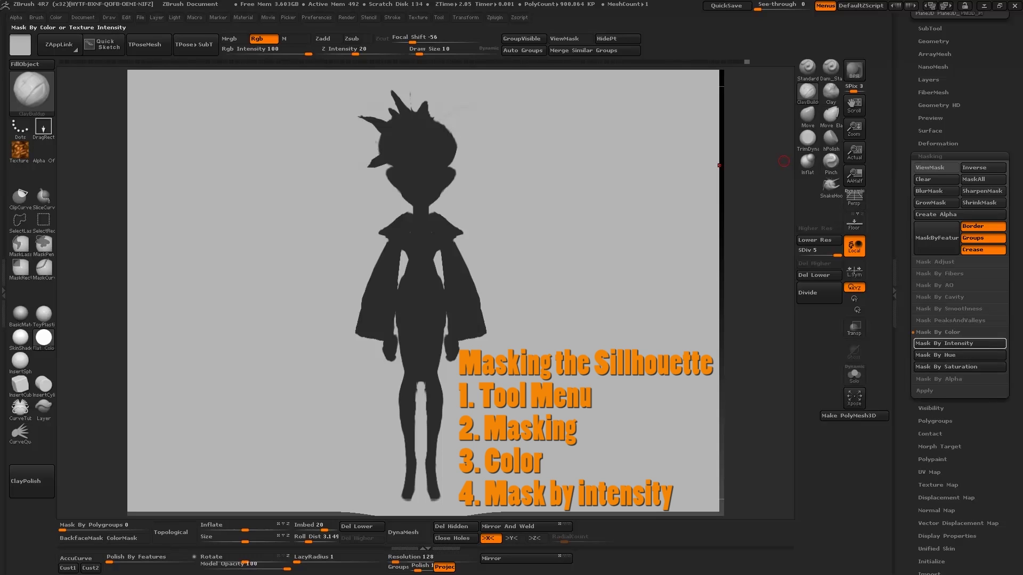
pyautogui.click(959, 344)
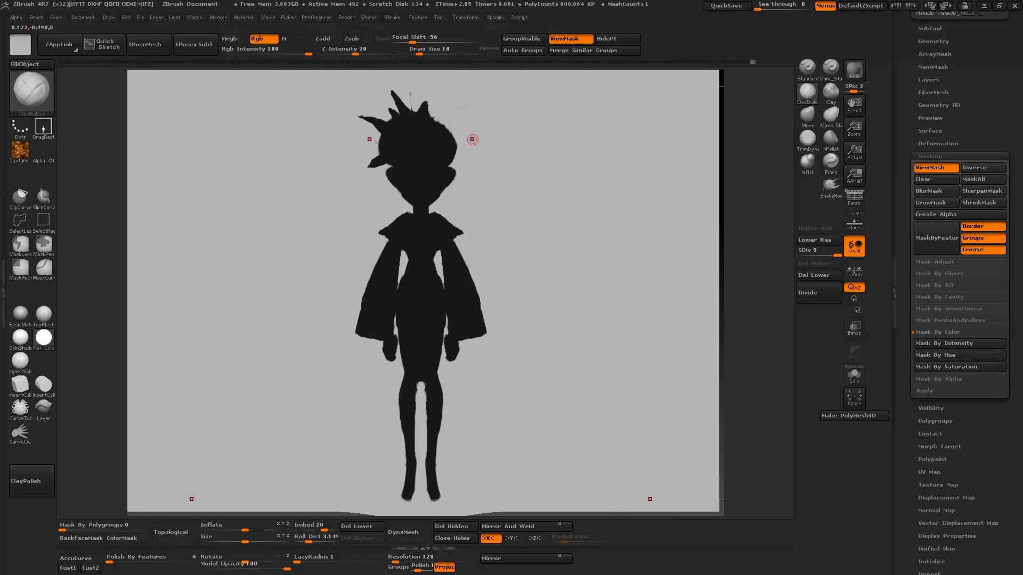
# Test the mask with red strokes behind the silhouette at Draw Size 22, and undo them.
pyautogui.click(20, 45)
pyautogui.click(178, 125)
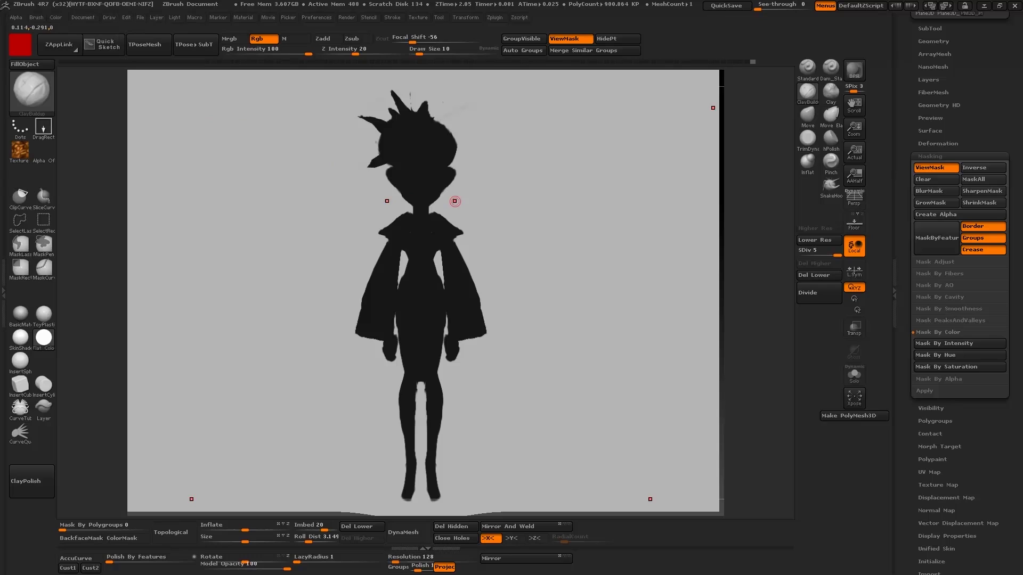
pyautogui.press(']')
pyautogui.moveTo(533, 211)
pyautogui.mouseDown()
pyautogui.moveTo(551, 278)
pyautogui.moveTo(463, 178)
pyautogui.moveTo(589, 205)
pyautogui.moveTo(486, 389)
pyautogui.moveTo(559, 341)
pyautogui.mouseUp()
pyautogui.moveTo(579, 88)
pyautogui.mouseDown()
pyautogui.moveTo(462, 83)
pyautogui.moveTo(451, 163)
pyautogui.mouseUp()
pyautogui.hotkey('ctrl', 'z')
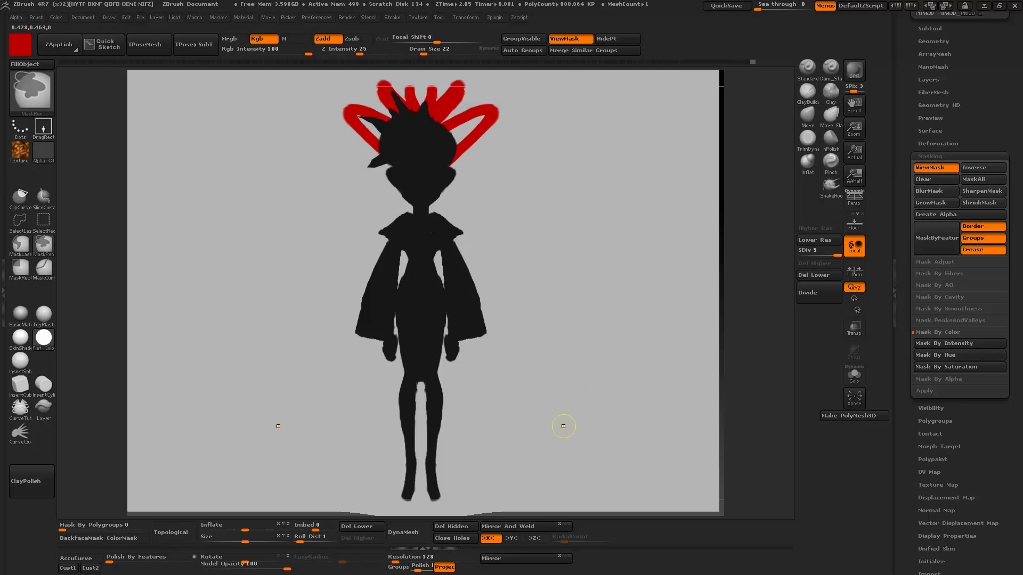
pyautogui.hotkey('ctrl', 'z')
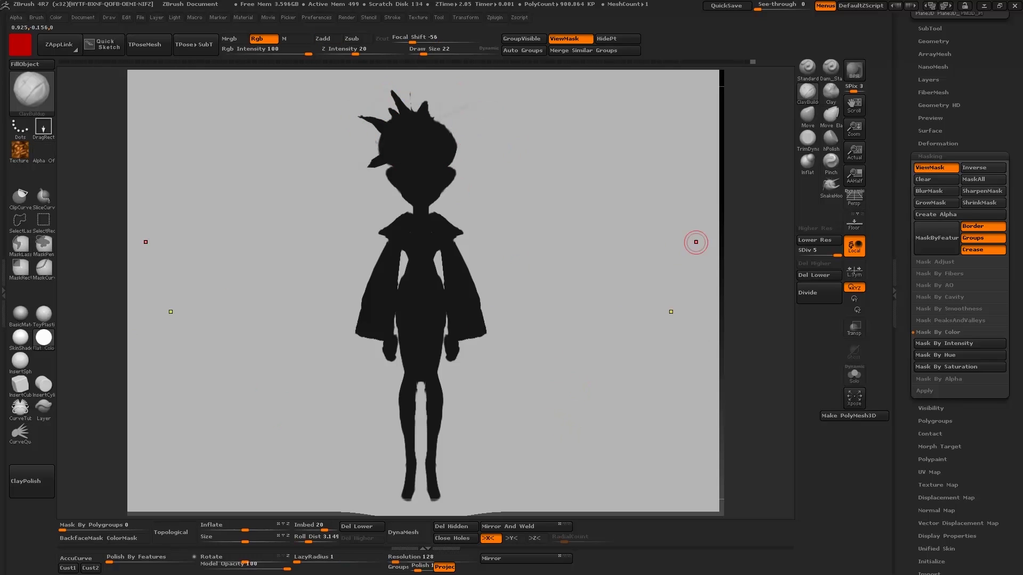
# Invert the mask so the silhouette is paintable, and hide the mask display.
pyautogui.keyDown('ctrl'); pyautogui.click(734, 225); pyautogui.keyUp('ctrl')
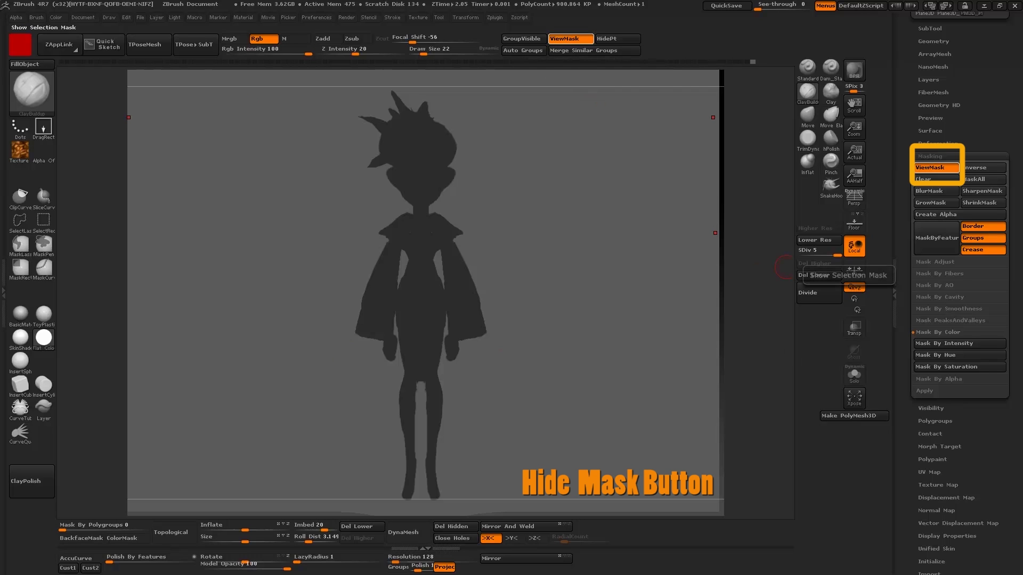
pyautogui.hotkey('ctrl', 'h')
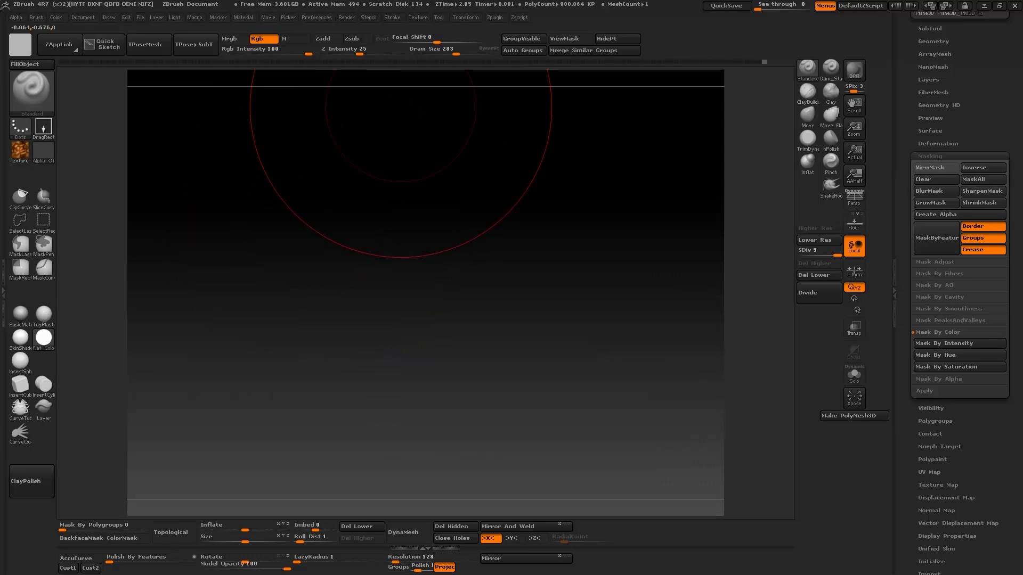
# Lighten the whole silhouette to a soft grey gradient with light grey at Draw Size 283.
pyautogui.moveTo(401, 106); pyautogui.dragTo(336, 201)
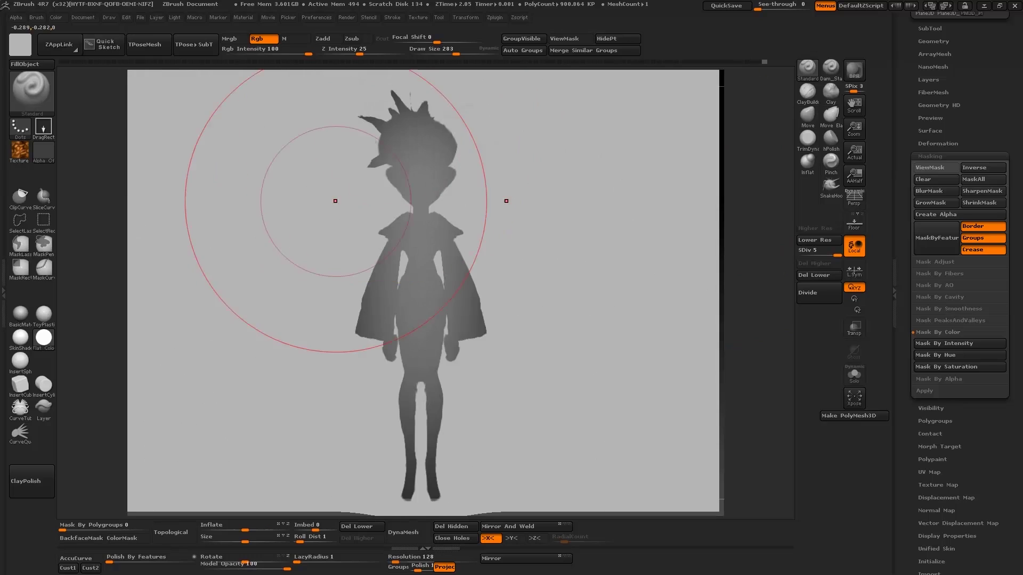
pyautogui.moveTo(454, 235)
pyautogui.mouseDown()
pyautogui.moveTo(377, 468)
pyautogui.moveTo(418, 405)
pyautogui.moveTo(383, 284)
pyautogui.moveTo(478, 236)
pyautogui.mouseUp()
# Sketch the collar edges, crossed neckline and waist sash in dark lines at Draw Size 5.
pyautogui.press('[')
pyautogui.press('[')
pyautogui.press('[')
pyautogui.press('[')
pyautogui.press('[')
pyautogui.press('[')
pyautogui.press('[')
pyautogui.press('[')
pyautogui.press('[')
pyautogui.press('[')
pyautogui.press('[')
pyautogui.press('[')
pyautogui.press('[')
pyautogui.press('[')
pyautogui.press('[')
pyautogui.press('[')
pyautogui.press('[')
pyautogui.press('[')
pyautogui.press('[')
pyautogui.press('[')
pyautogui.press('[')
pyautogui.press('[')
pyautogui.press('[')
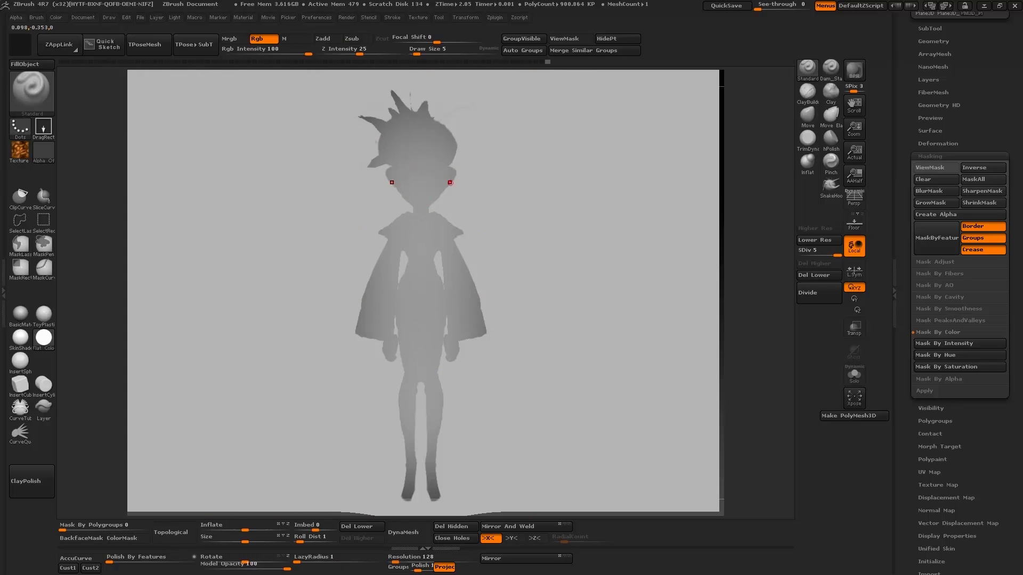
pyautogui.moveTo(435, 212)
pyautogui.mouseDown()
pyautogui.moveTo(422, 230)
pyautogui.moveTo(441, 254)
pyautogui.mouseUp()
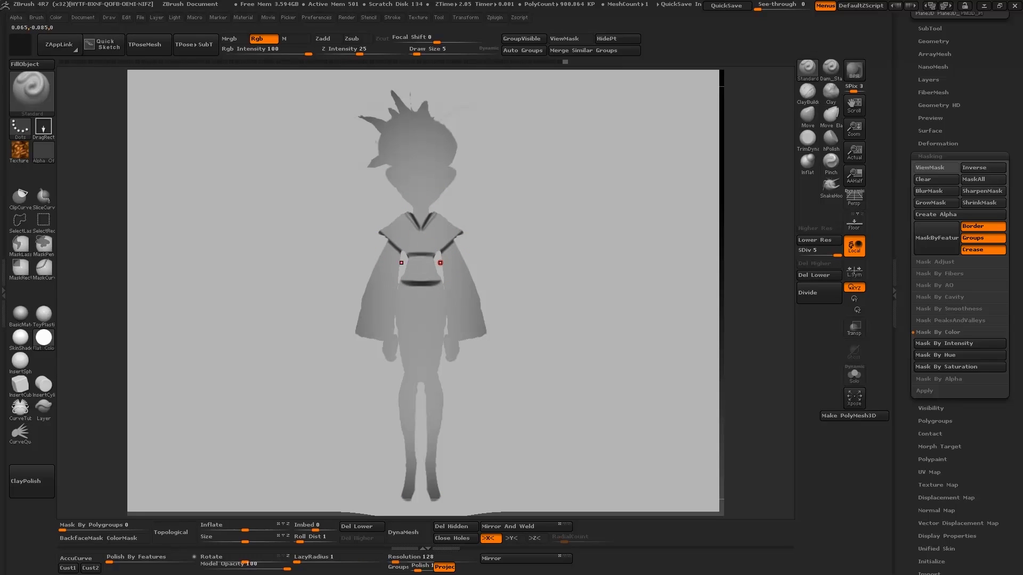
pyautogui.press('x')
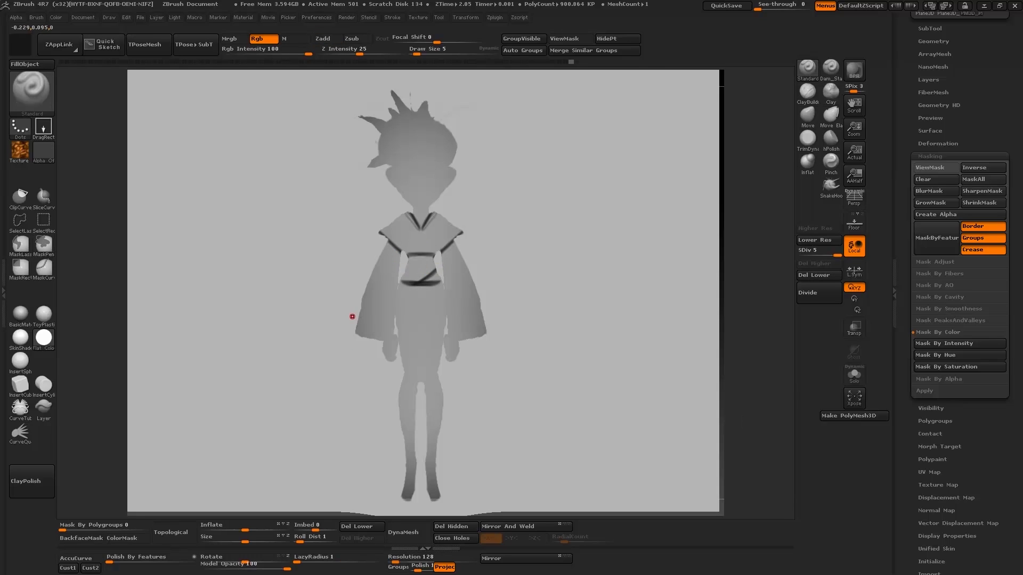
pyautogui.press('x')
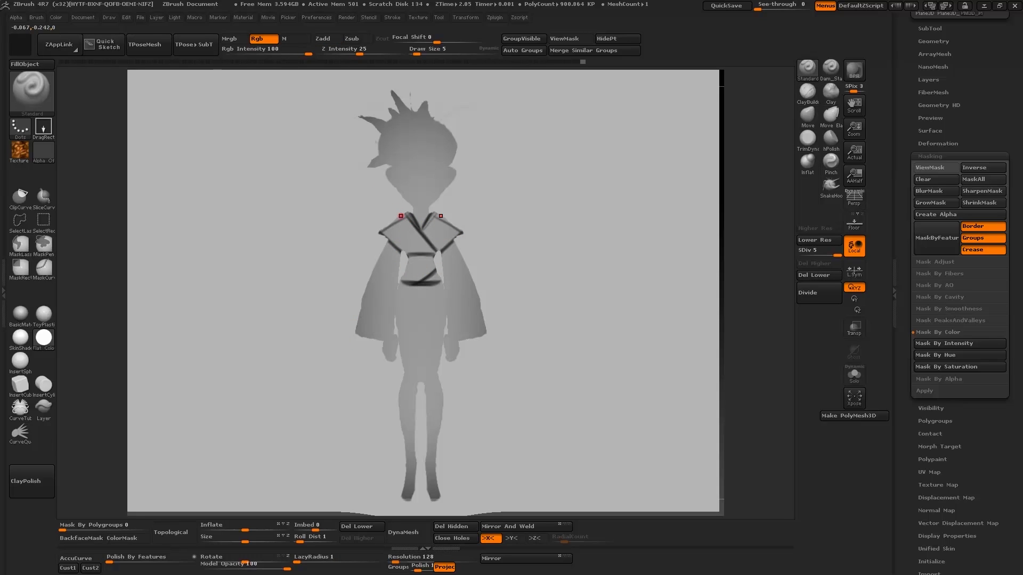
# Draw the sleeve seams and cuff bands symmetrically, darken the hands and outline the skirt sides and hem.
pyautogui.moveTo(400, 253); pyautogui.dragTo(391, 315)
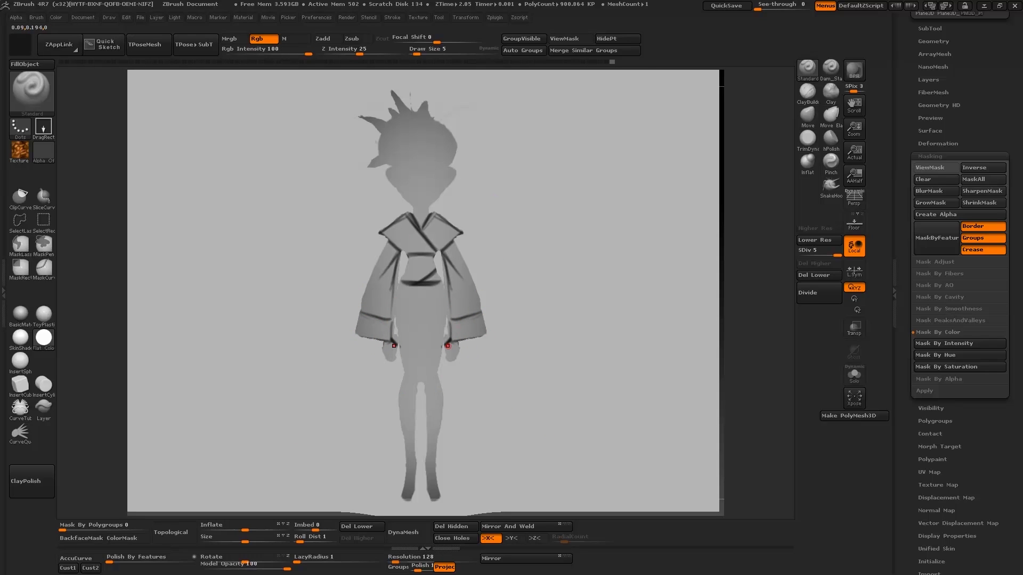
pyautogui.moveTo(401, 255); pyautogui.dragTo(400, 372)
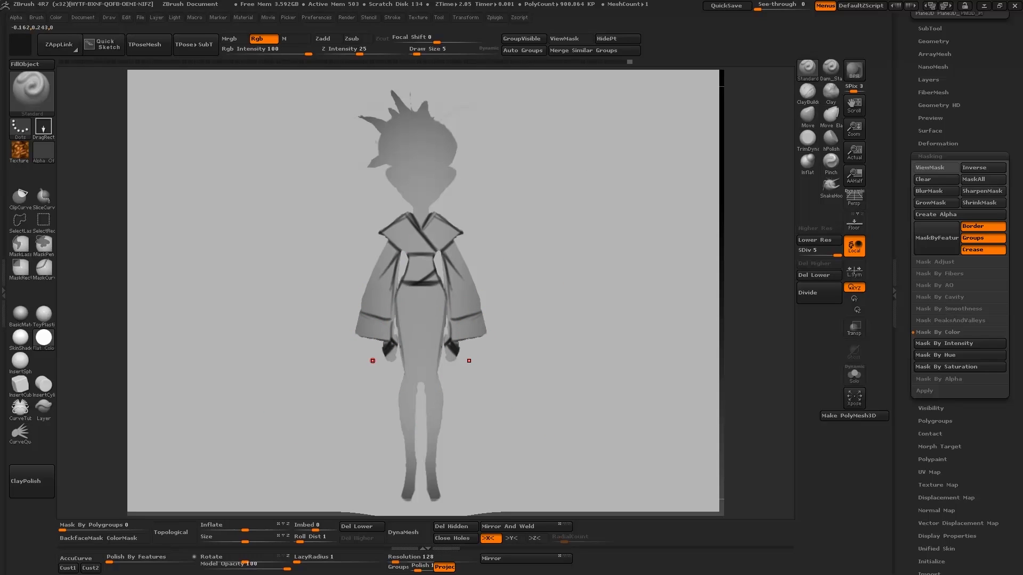
pyautogui.press('x')
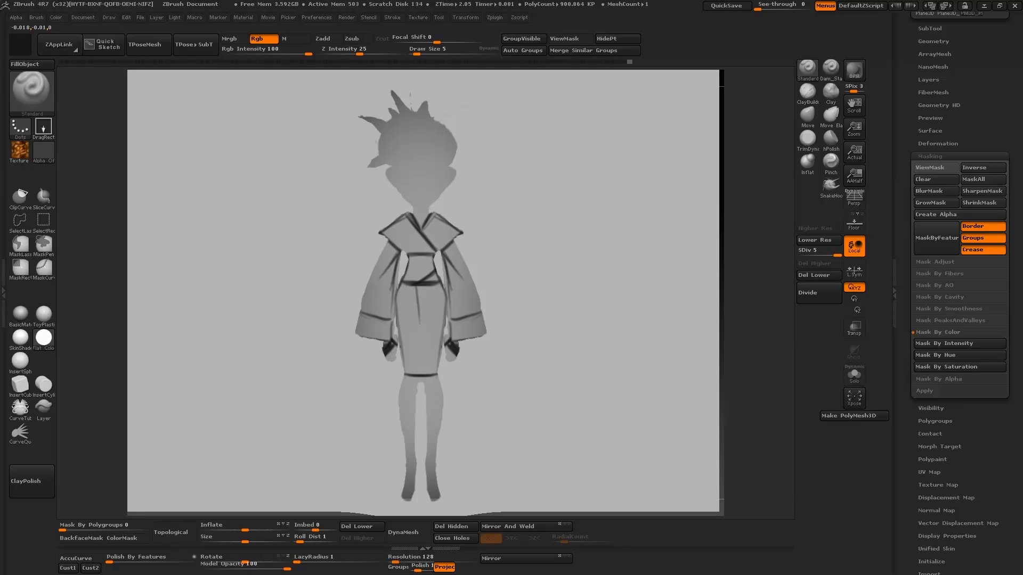
# Try dark fold lines down the front of the skirt, and undo them.
pyautogui.moveTo(410, 286); pyautogui.dragTo(423, 341)
pyautogui.hotkey('ctrl', 'z')
pyautogui.hotkey('ctrl', 'z')
pyautogui.hotkey('ctrl', 'z')
pyautogui.press('x')
pyautogui.moveTo(410, 286)
pyautogui.mouseDown()
pyautogui.moveTo(406, 330)
pyautogui.moveTo(435, 360)
pyautogui.mouseUp()
pyautogui.press('x')
pyautogui.moveTo(439, 284); pyautogui.dragTo(434, 361)
pyautogui.hotkey('ctrl', 'z')
pyautogui.hotkey('ctrl', 'z')
pyautogui.hotkey('ctrl', 'z')
pyautogui.hotkey('ctrl', 'z')
# Sketch the skirt's vertical overlap edge and its folded lower corner without symmetry.
pyautogui.moveTo(415, 287); pyautogui.dragTo(421, 345)
pyautogui.moveTo(441, 351); pyautogui.dragTo(419, 347)
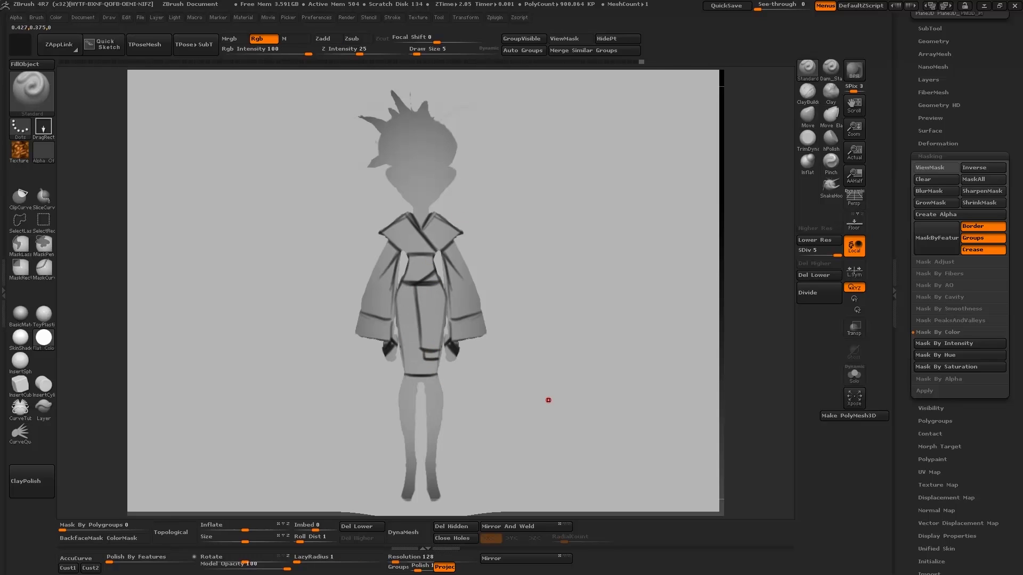
pyautogui.press('ctrl')
pyautogui.moveTo(414, 288)
pyautogui.mouseDown()
pyautogui.moveTo(415, 350)
pyautogui.moveTo(443, 342)
pyautogui.mouseUp()
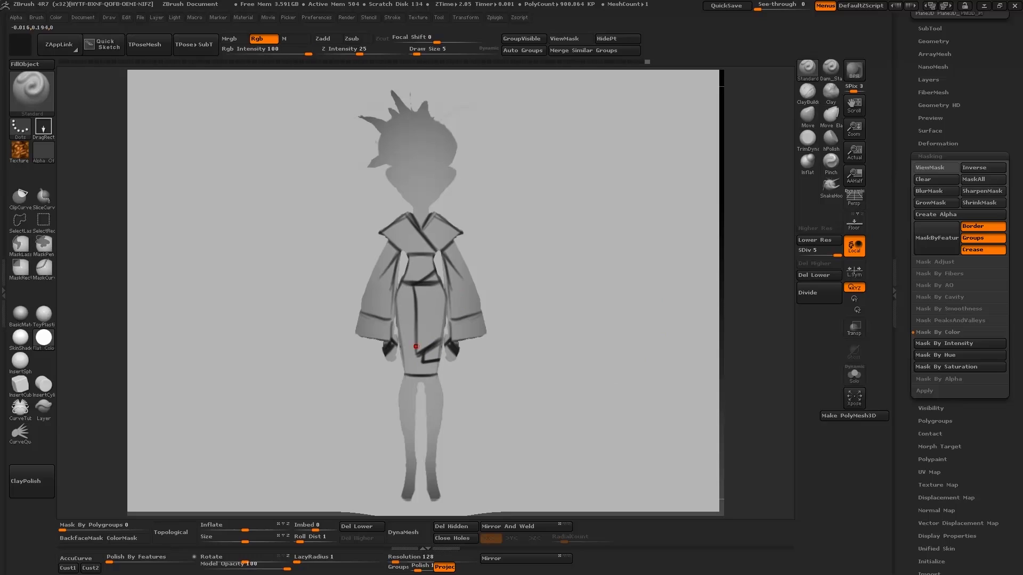
# Add fold lines to the waist sash, and draw crossing wraps and dark feet on the lower legs symmetrically.
pyautogui.press('v')
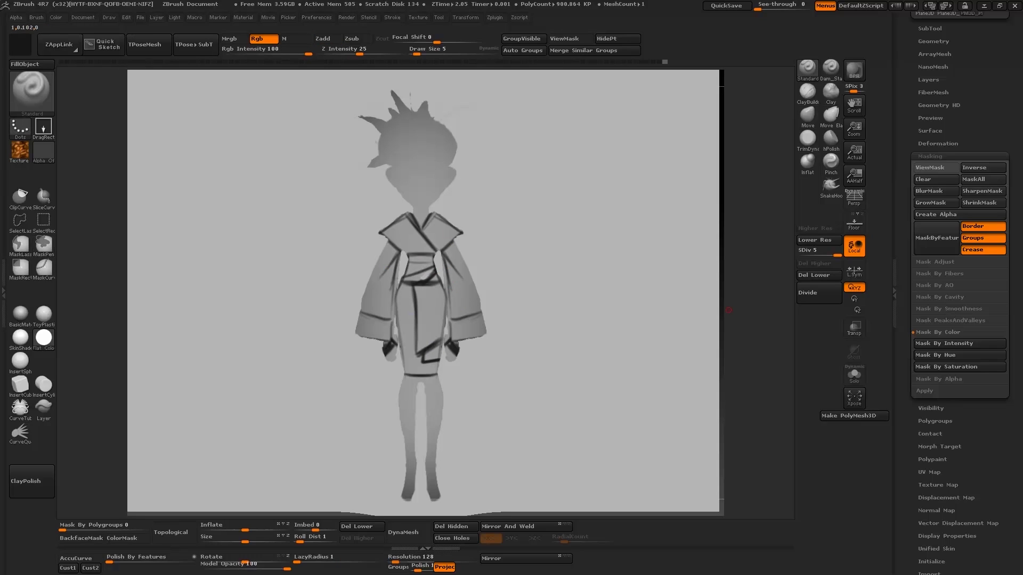
pyautogui.press('x')
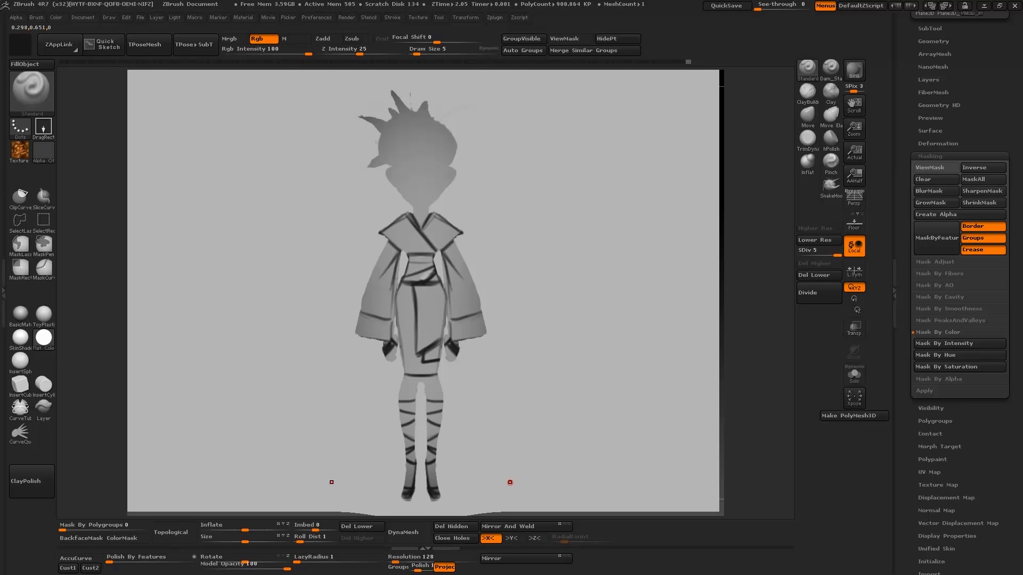
# Sketch the facial features with eyes, eyebrows, nose and mouth.
pyautogui.press('x')
pyautogui.moveTo(422, 184)
pyautogui.mouseDown()
pyautogui.moveTo(422, 196)
pyautogui.moveTo(450, 177)
pyautogui.moveTo(441, 158)
pyautogui.mouseUp()
pyautogui.press('x')
pyautogui.hotkey('ctrl', 'z')
pyautogui.press('v')
pyautogui.press('v')
# Draw the swept fringe and side strands of the hair without symmetry.
pyautogui.press('x')
pyautogui.moveTo(425, 119); pyautogui.dragTo(380, 162)
pyautogui.moveTo(431, 119); pyautogui.dragTo(392, 166)
pyautogui.moveTo(445, 133); pyautogui.dragTo(437, 139)
# Darken the eyes and ear details symmetrically, and add curved strand lines across the swept-up hair without symmetry.
pyautogui.press('x')
pyautogui.moveTo(436, 175); pyautogui.dragTo(441, 178)
pyautogui.press('x')
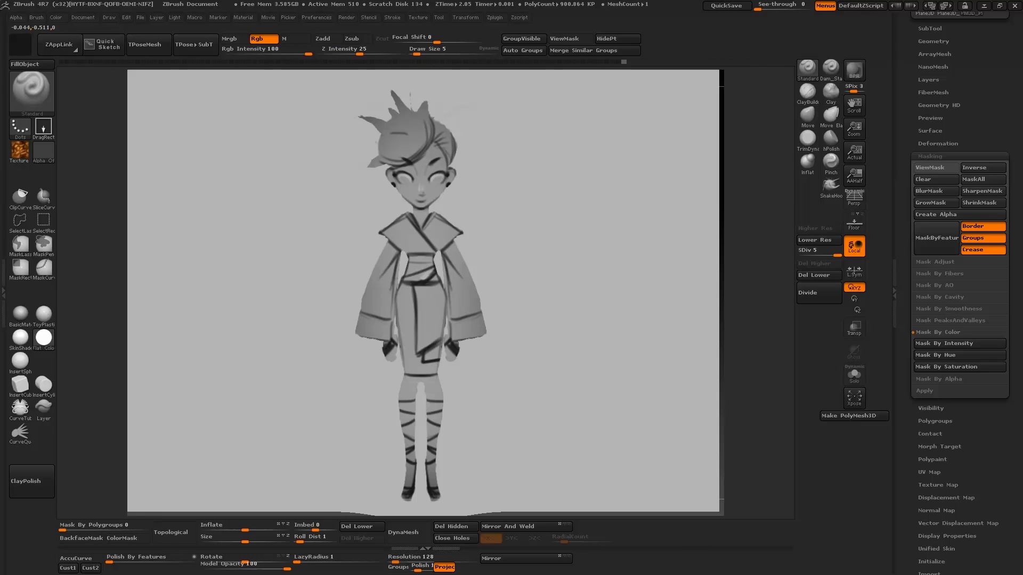
pyautogui.moveTo(425, 124)
pyautogui.mouseDown()
pyautogui.moveTo(384, 153)
pyautogui.moveTo(425, 115)
pyautogui.mouseUp()
pyautogui.press('x')
pyautogui.moveTo(447, 183); pyautogui.dragTo(450, 186)
pyautogui.press('x')
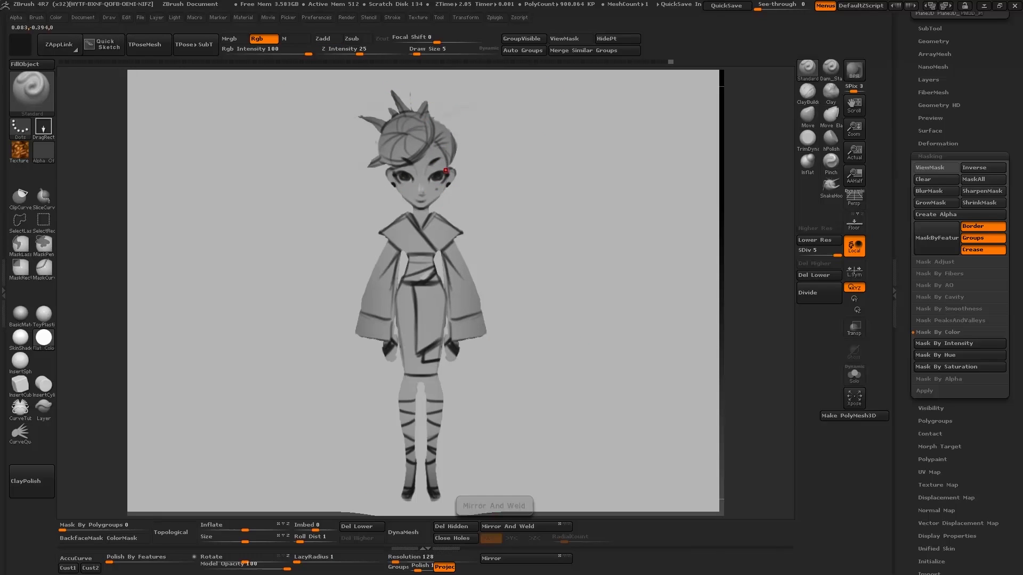
# Add dark folds to the upper sleeves and above the cuffs with symmetry on.
pyautogui.press('x')
pyautogui.moveTo(456, 241)
pyautogui.mouseDown()
pyautogui.moveTo(445, 252)
pyautogui.moveTo(458, 287)
pyautogui.mouseUp()
pyautogui.moveTo(479, 307); pyautogui.dragTo(462, 326)
# Draw a diagonal fold across one side of the collar and mark a mole on one cheek without symmetry.
pyautogui.press('x')
pyautogui.moveTo(393, 228); pyautogui.dragTo(426, 250)
pyautogui.click(436, 189)
# Darken the neck under the chin and the lower edges of both sleeve cuffs symmetrically.
pyautogui.press('x')
pyautogui.moveTo(429, 206); pyautogui.dragTo(421, 211)
pyautogui.moveTo(485, 333); pyautogui.dragTo(452, 340)
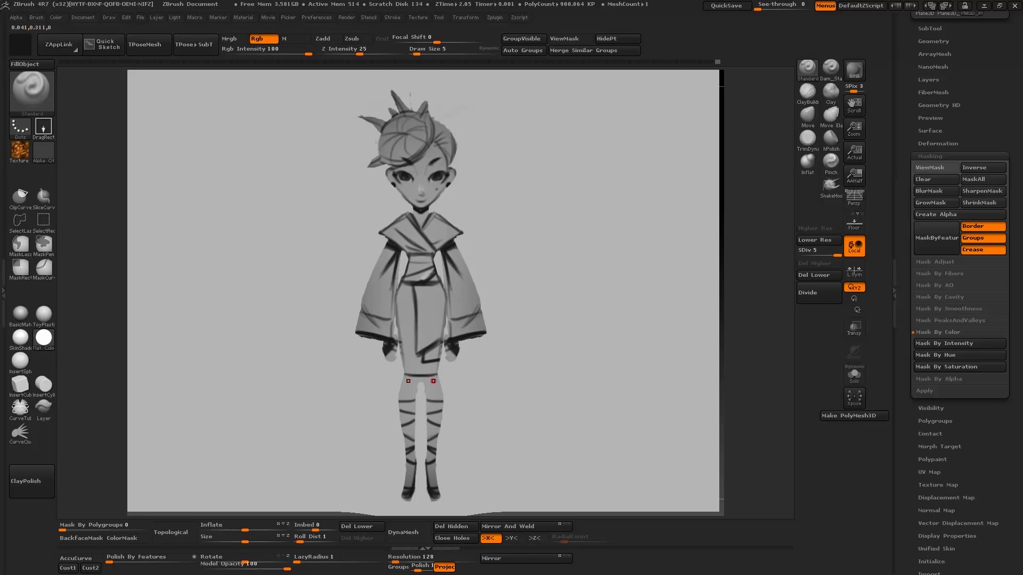
# Darken the thighs below the skirt hem and strengthen the wraps on both legs symmetrically.
pyautogui.moveTo(435, 377); pyautogui.dragTo(425, 385)
pyautogui.keyDown('alt'); pyautogui.moveTo(442, 426); pyautogui.dragTo(441, 408, button='right'); pyautogui.keyUp('alt')
pyautogui.moveTo(438, 471); pyautogui.dragTo(428, 464)
pyautogui.moveTo(441, 411)
pyautogui.mouseDown()
pyautogui.moveTo(449, 429)
pyautogui.moveTo(438, 463)
pyautogui.mouseUp()
# Strengthen the folds on the skirt, sash and collar with dark strokes without symmetry.
pyautogui.press('x')
pyautogui.moveTo(477, 266)
pyautogui.mouseDown()
pyautogui.moveTo(457, 314)
pyautogui.moveTo(425, 334)
pyautogui.mouseUp()
pyautogui.moveTo(432, 267); pyautogui.dragTo(434, 292)
pyautogui.moveTo(426, 234); pyautogui.dragTo(412, 226)
pyautogui.press('x')
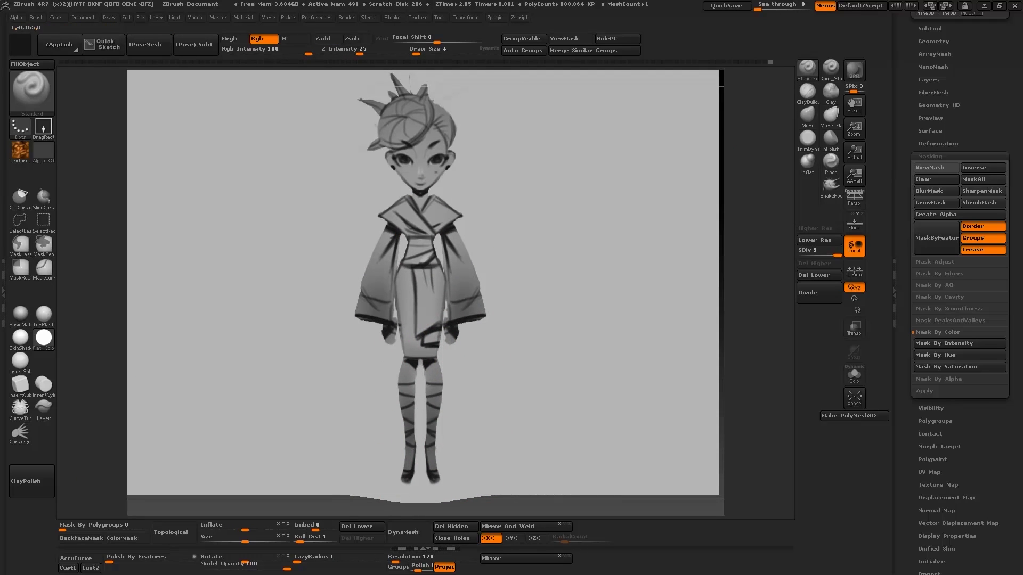
# Repaint the mouth with small dark lips at Draw Size 10.
pyautogui.keyDown('ctrl'); pyautogui.moveTo(420, 213); pyautogui.dragTo(426, 277, button='right'); pyautogui.keyUp('ctrl')
pyautogui.keyDown('alt'); pyautogui.moveTo(426, 170); pyautogui.dragTo(446, 347, button='right'); pyautogui.keyUp('alt')
pyautogui.press('v')
pyautogui.moveTo(440, 302)
pyautogui.mouseDown()
pyautogui.moveTo(474, 287)
pyautogui.moveTo(419, 252)
pyautogui.mouseUp()
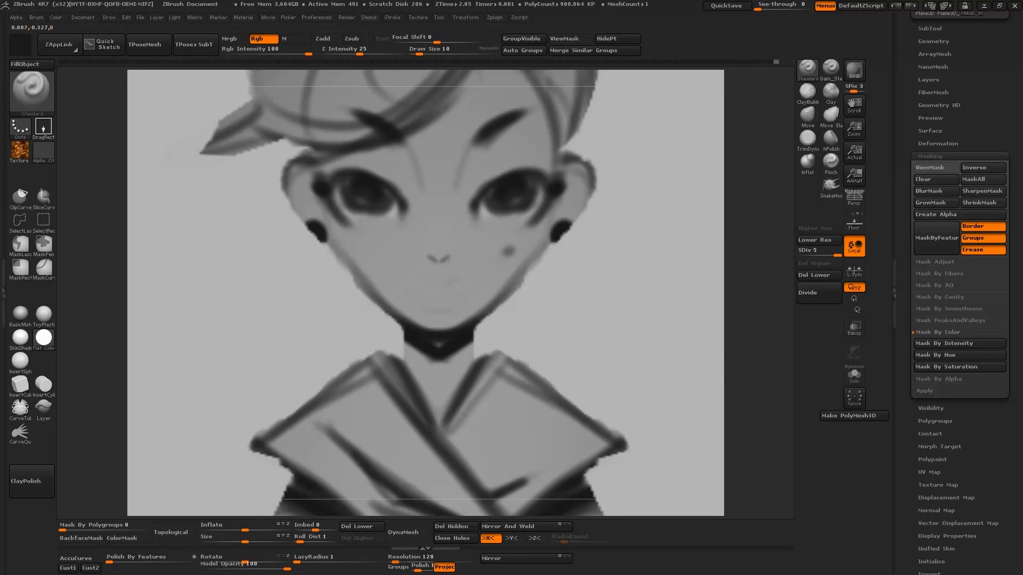
pyautogui.moveTo(438, 286)
pyautogui.mouseDown()
pyautogui.moveTo(456, 285)
pyautogui.moveTo(409, 288)
pyautogui.mouseUp()
pyautogui.press('f')
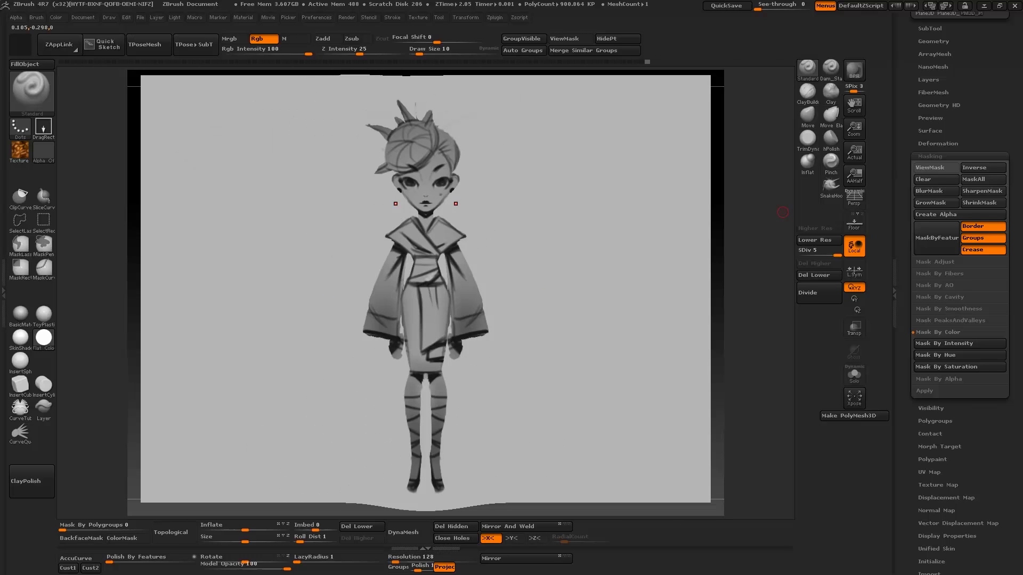
# Refine the eyes and thicken the eyebrows symmetrically, alternating light and dark colours picked from the painting.
pyautogui.moveTo(783, 210)
pyautogui.keyDown('alt'); pyautogui.mouseDown()
pyautogui.moveTo(779, 219)
pyautogui.moveTo(767, 199)
pyautogui.mouseUp(); pyautogui.keyUp('alt')
pyautogui.press('c')
pyautogui.moveTo(482, 121)
pyautogui.mouseDown()
pyautogui.moveTo(491, 152)
pyautogui.moveTo(471, 147)
pyautogui.moveTo(488, 136)
pyautogui.mouseUp()
pyautogui.press('c')
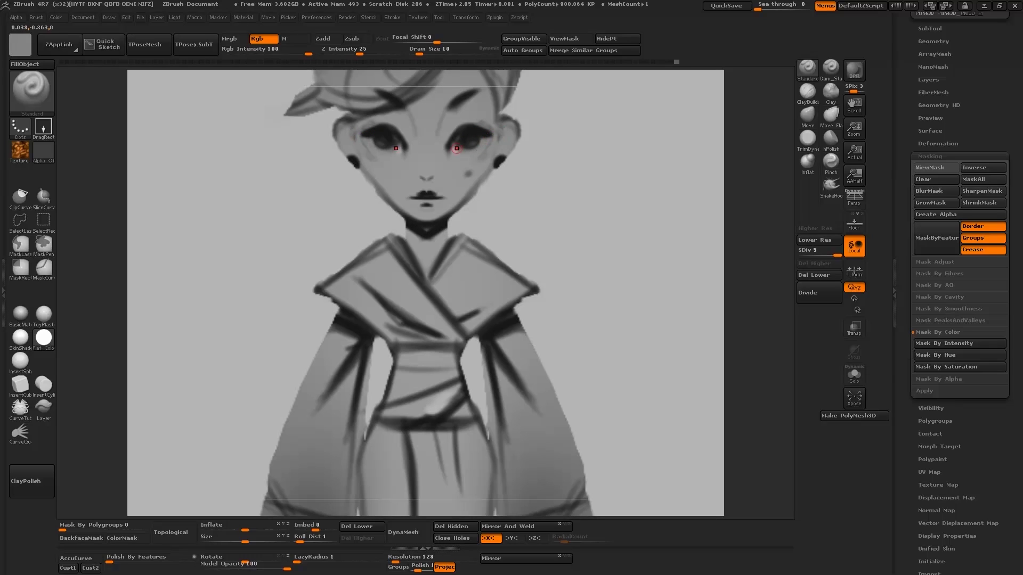
pyautogui.press('c')
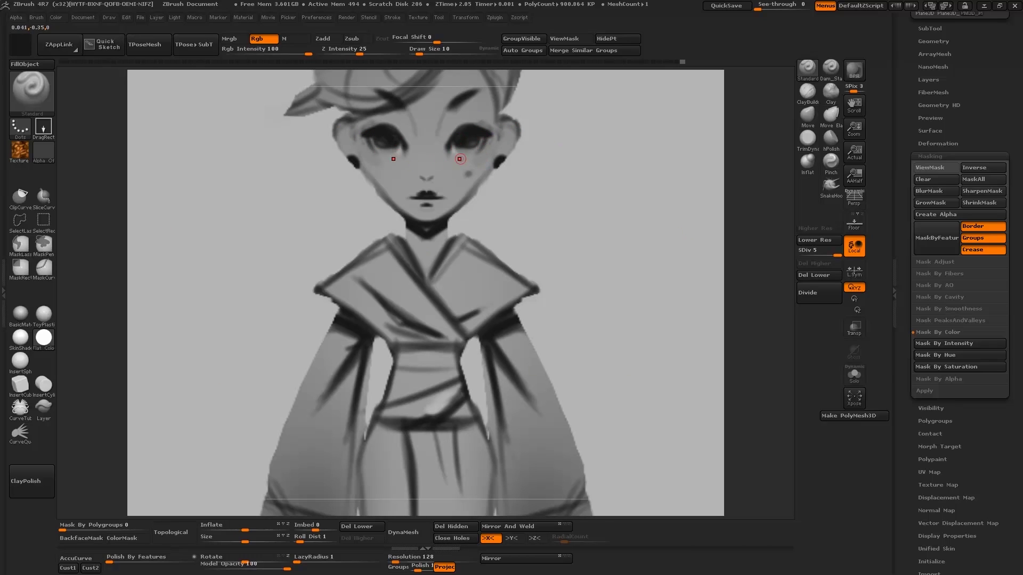
pyautogui.press('c')
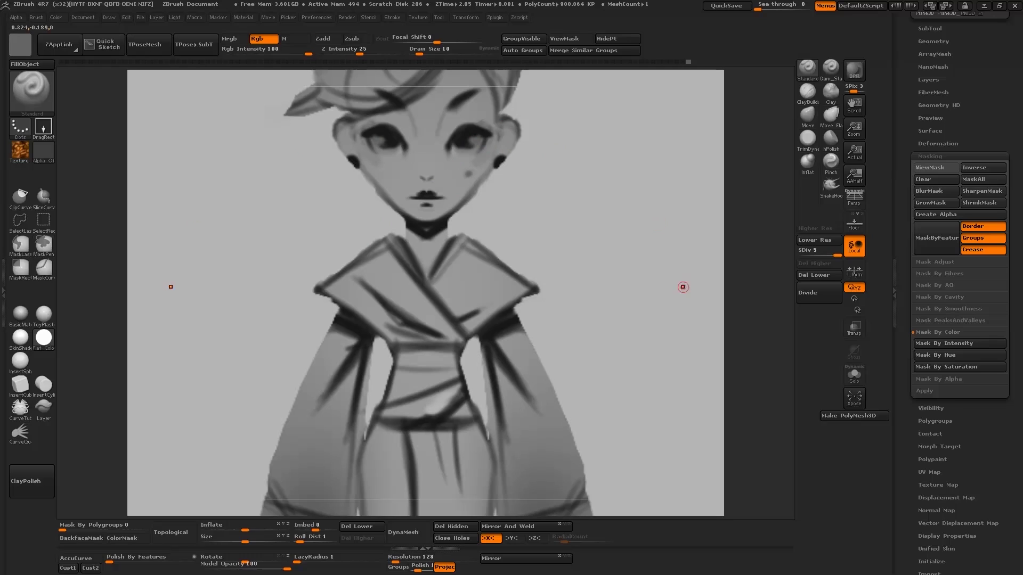
pyautogui.press('c')
pyautogui.moveTo(465, 100)
pyautogui.mouseDown()
pyautogui.moveTo(452, 114)
pyautogui.moveTo(464, 101)
pyautogui.mouseUp()
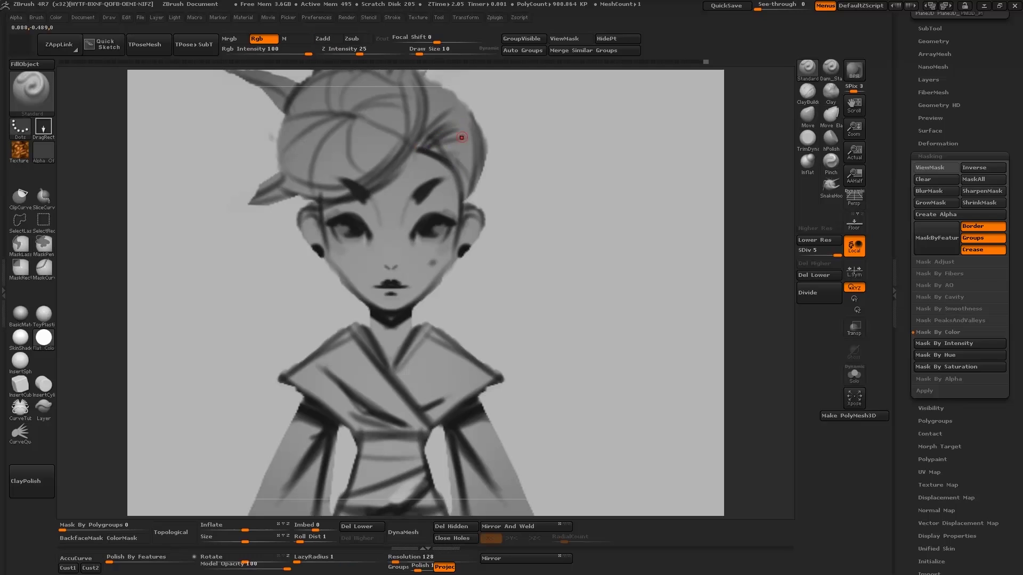
# Draw dark strands from the hair parting down beside the face without symmetry.
pyautogui.moveTo(444, 163); pyautogui.dragTo(446, 276)
pyautogui.moveTo(497, 338)
pyautogui.keyDown('ctrl'); pyautogui.mouseDown(button='right')
pyautogui.moveTo(639, 256)
pyautogui.moveTo(710, 283)
pyautogui.mouseUp(button='right'); pyautogui.keyUp('ctrl')
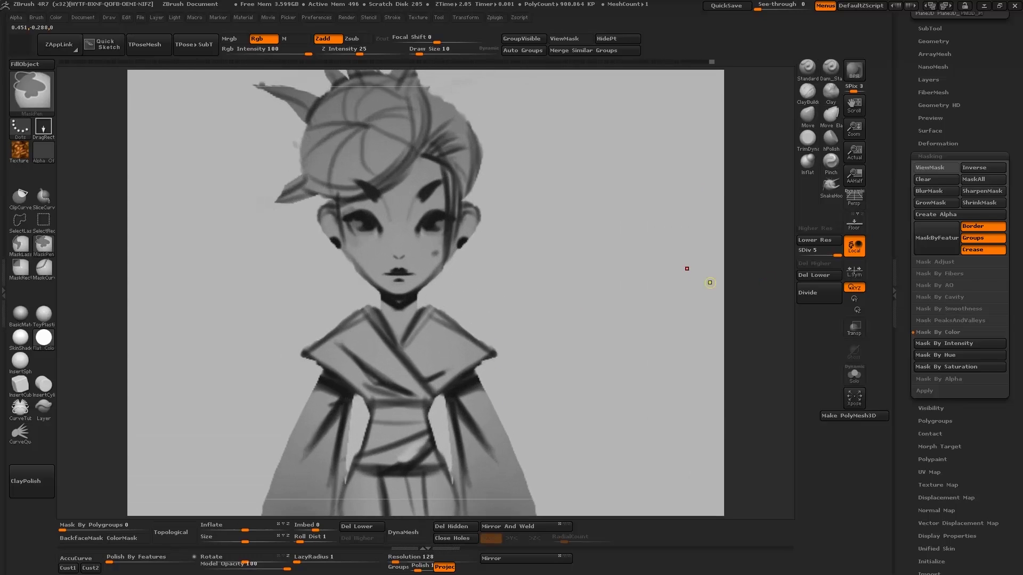
pyautogui.hotkey('ctrl', 'z')
pyautogui.moveTo(453, 174); pyautogui.dragTo(452, 253)
# Softly shade the face with a larger brush, and shade both sleeves symmetrically at Draw Size 56.
pyautogui.keyDown('ctrl'); pyautogui.moveTo(721, 244); pyautogui.dragTo(680, 233, button='right'); pyautogui.keyUp('ctrl')
pyautogui.press('s')
pyautogui.moveTo(427, 227)
pyautogui.mouseDown()
pyautogui.moveTo(440, 228)
pyautogui.moveTo(430, 243)
pyautogui.moveTo(422, 208)
pyautogui.moveTo(429, 274)
pyautogui.moveTo(411, 298)
pyautogui.mouseUp()
pyautogui.press('x')
pyautogui.press('s')
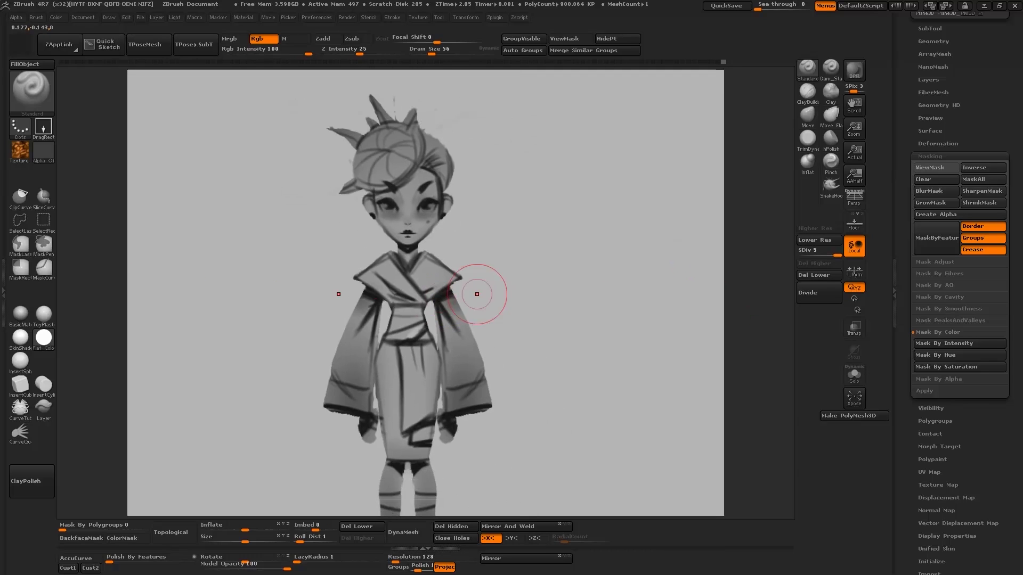
pyautogui.moveTo(475, 292)
pyautogui.mouseDown()
pyautogui.moveTo(443, 346)
pyautogui.moveTo(450, 362)
pyautogui.moveTo(492, 249)
pyautogui.mouseUp()
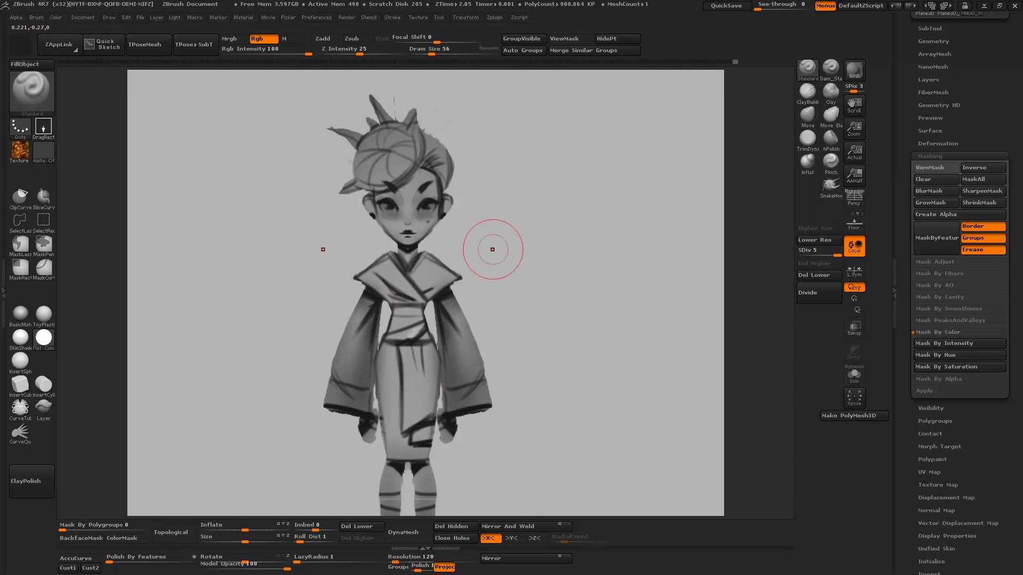
# Softly shade the crossed collar over the chest without symmetry.
pyautogui.press('x')
pyautogui.moveTo(395, 264); pyautogui.dragTo(426, 294)
pyautogui.press('x')
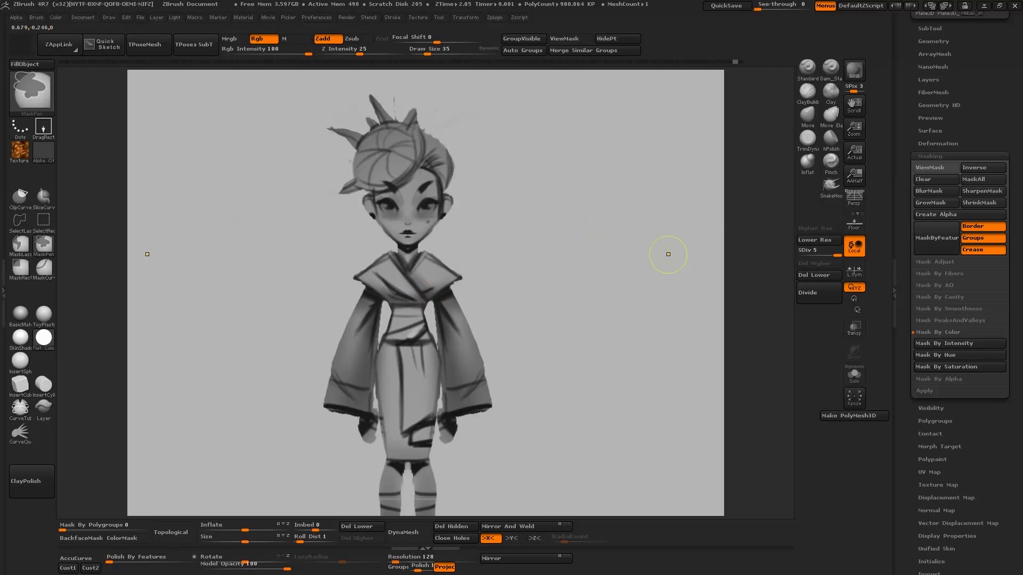
# Softly shade the skirt folds and both legs at Draw Size 35.
pyautogui.keyDown('alt'); pyautogui.moveTo(673, 234); pyautogui.dragTo(653, 154); pyautogui.keyUp('alt')
pyautogui.moveTo(377, 235)
pyautogui.mouseDown()
pyautogui.moveTo(363, 262)
pyautogui.moveTo(366, 372)
pyautogui.mouseUp()
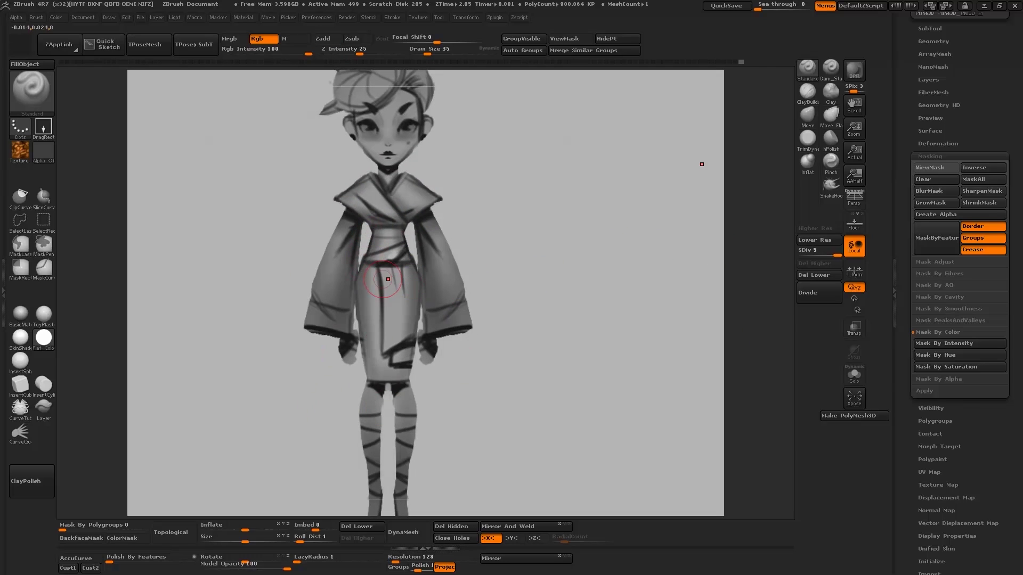
pyautogui.press('x')
pyautogui.moveTo(384, 283); pyautogui.dragTo(392, 343)
pyautogui.press('x')
pyautogui.moveTo(366, 382)
pyautogui.mouseDown()
pyautogui.moveTo(377, 437)
pyautogui.moveTo(414, 477)
pyautogui.mouseUp()
pyautogui.press('f')
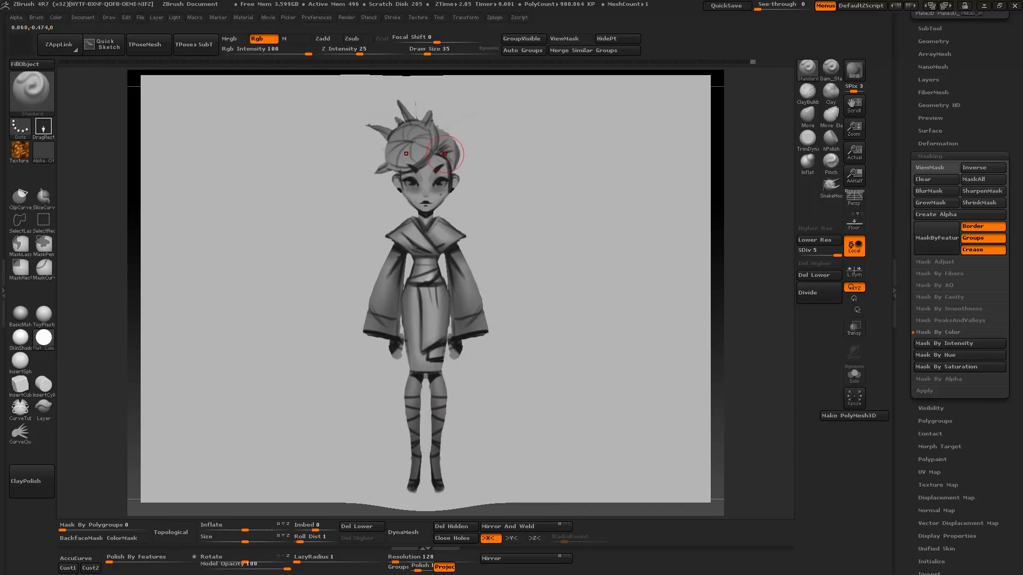
# Softly shade the swept-up hair without symmetry at Draw Size 59, and set the Draw Size to 17.
pyautogui.press('s')
pyautogui.moveTo(457, 192); pyautogui.dragTo(462, 192)
pyautogui.keyDown('alt'); pyautogui.moveTo(753, 172); pyautogui.dragTo(746, 325); pyautogui.keyUp('alt')
pyautogui.press('x')
pyautogui.moveTo(351, 216); pyautogui.dragTo(409, 217)
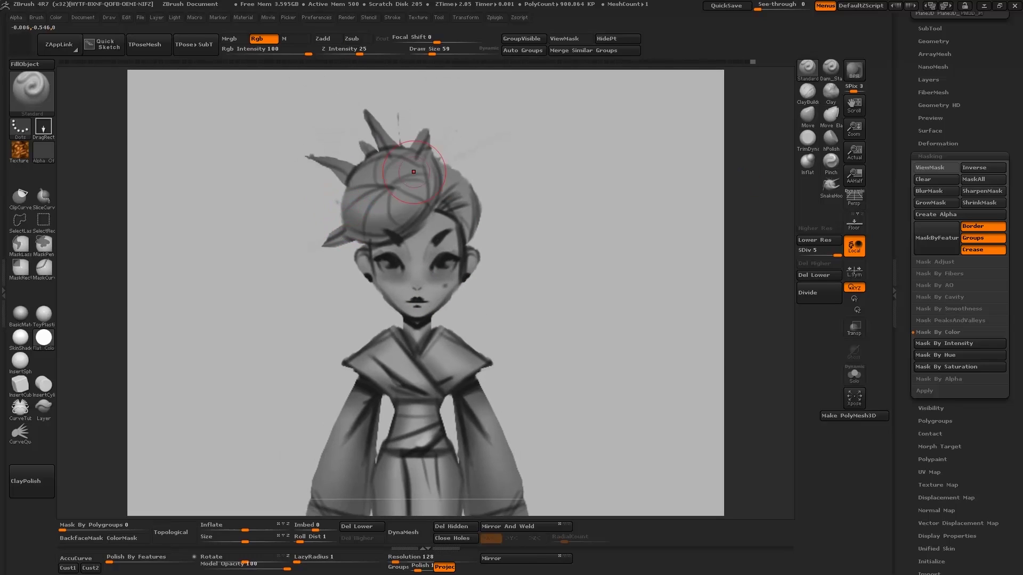
pyautogui.write('s17')
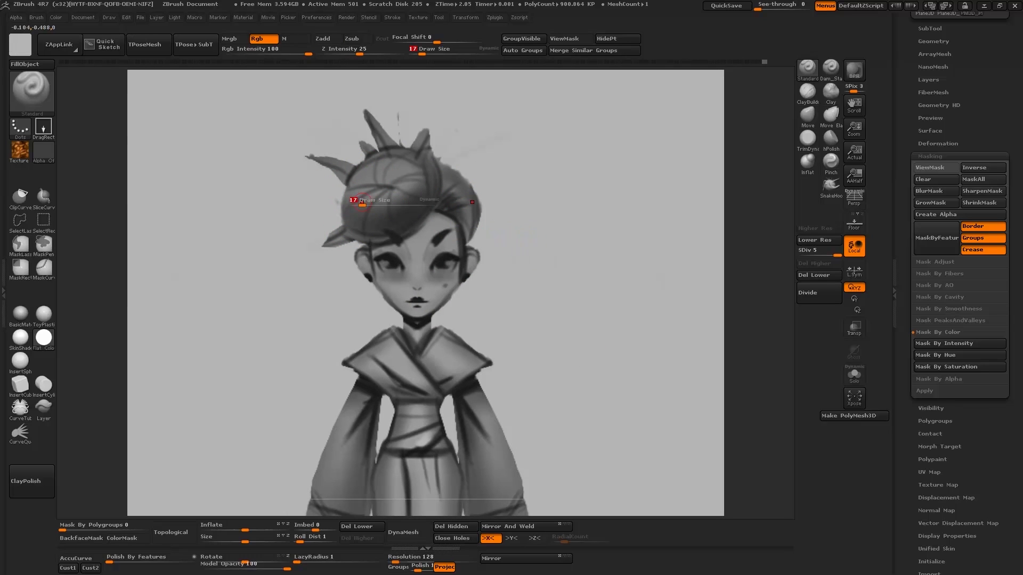
# Paint light highlight streaks on the bun and the side hair at Draw Size 5 without symmetry.
pyautogui.moveTo(362, 202); pyautogui.dragTo(370, 196)
pyautogui.hotkey('ctrl', 'z')
pyautogui.press('x')
pyautogui.moveTo(354, 208); pyautogui.dragTo(371, 196)
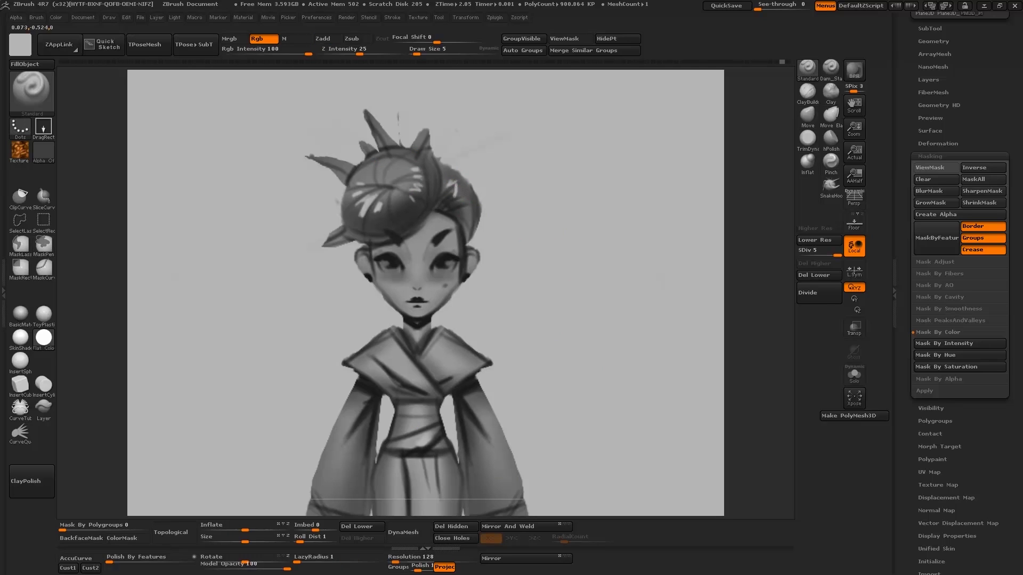
# Turn on X symmetry, set the Draw Size to 42, and clear the mask from the whole plane.
pyautogui.press('s')
pyautogui.click(407, 240)
pyautogui.press('x')
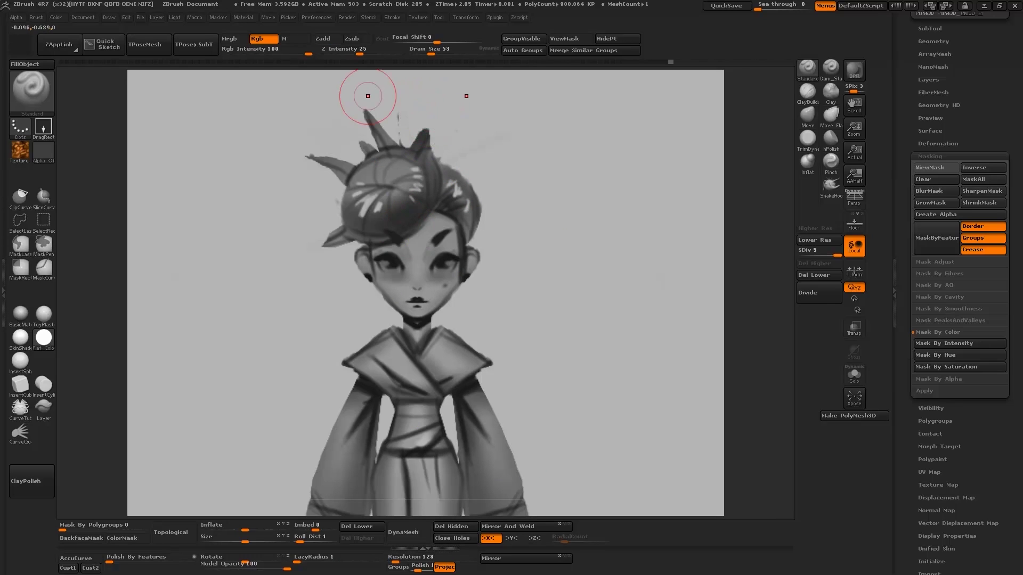
pyautogui.press('x')
pyautogui.press('f')
pyautogui.moveTo(739, 229)
pyautogui.keyDown('alt'); pyautogui.mouseDown()
pyautogui.moveTo(735, 383)
pyautogui.moveTo(678, 170)
pyautogui.moveTo(691, 176)
pyautogui.mouseUp(); pyautogui.keyUp('alt')
pyautogui.press('[')
pyautogui.press('x')
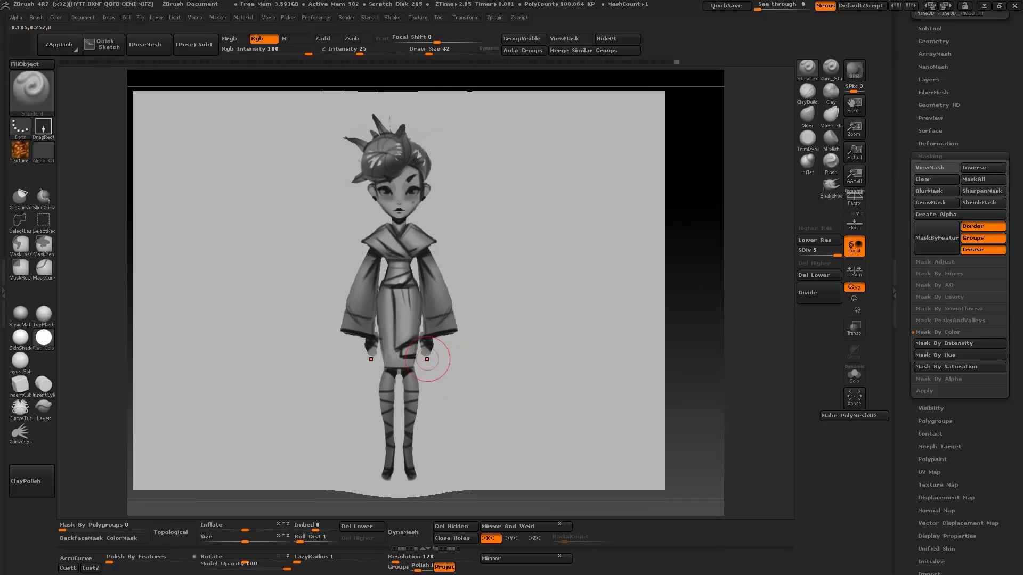
pyautogui.keyDown('alt'); pyautogui.moveTo(699, 266); pyautogui.dragTo(697, 253); pyautogui.keyUp('alt')
pyautogui.keyDown('ctrl'); pyautogui.moveTo(687, 264); pyautogui.dragTo(700, 283); pyautogui.keyUp('ctrl')
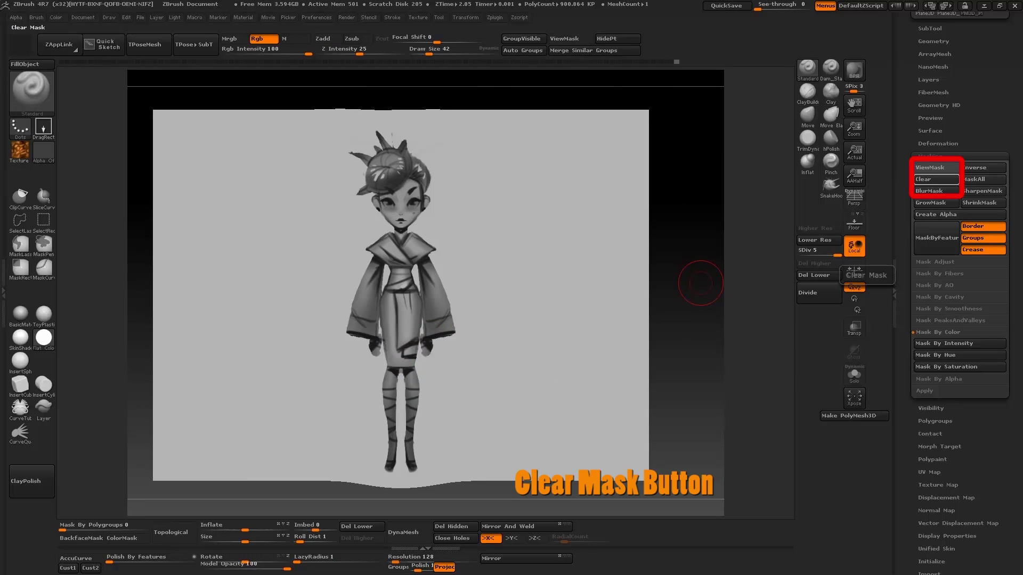
pyautogui.moveTo(442, 272)
pyautogui.keyDown('ctrl'); pyautogui.mouseDown()
pyautogui.moveTo(590, 333)
pyautogui.moveTo(428, 262)
pyautogui.moveTo(443, 252)
pyautogui.mouseUp(); pyautogui.keyUp('ctrl')
pyautogui.hotkey('ctrl', 'shift', 'a')
# Widen the sleeves and adjust the feet symmetrically with the Move brush at Draw Size 136.
pyautogui.press('b')
pyautogui.press('m')
pyautogui.press('v')
pyautogui.moveTo(419, 363); pyautogui.dragTo(416, 365)
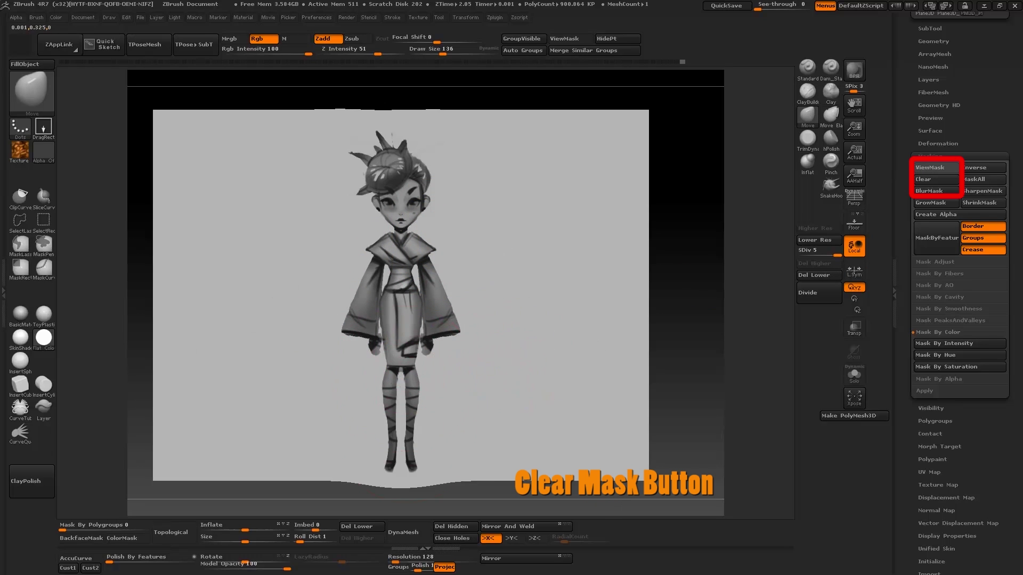
pyautogui.moveTo(415, 464); pyautogui.dragTo(413, 459)
pyautogui.press('s')
pyautogui.moveTo(441, 213); pyautogui.dragTo(438, 213)
# Refine the lower face symmetrically with the Move brush at Draw Size 68, and reshape the hair at Draw Size 93.
pyautogui.keyDown('alt'); pyautogui.moveTo(679, 160); pyautogui.dragTo(674, 127); pyautogui.keyUp('alt')
pyautogui.keyDown('alt'); pyautogui.moveTo(547, 117); pyautogui.dragTo(501, 384); pyautogui.keyUp('alt')
pyautogui.press('s')
pyautogui.moveTo(338, 207); pyautogui.dragTo(326, 206)
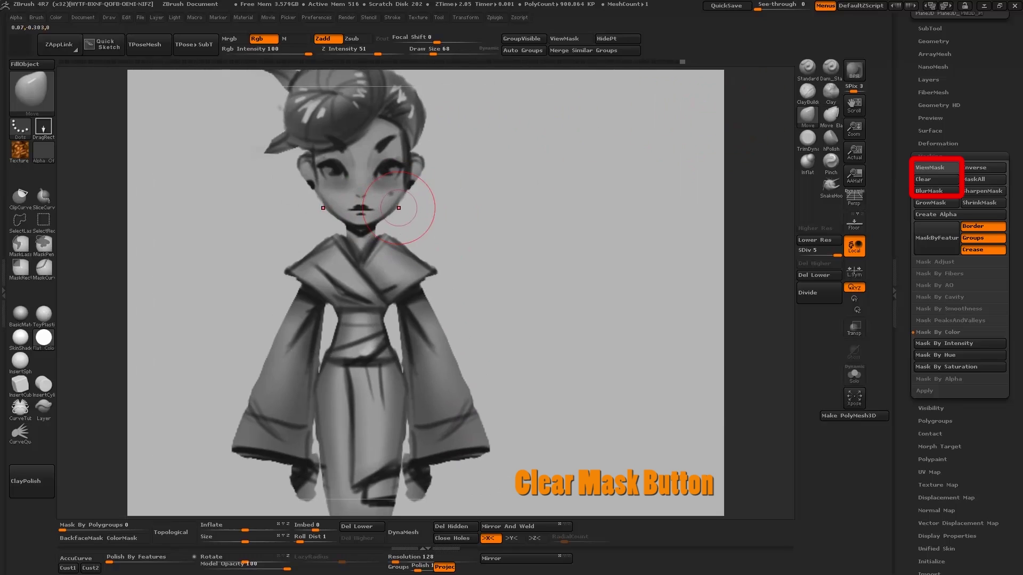
pyautogui.keyDown('alt'); pyautogui.moveTo(597, 277); pyautogui.dragTo(559, 144); pyautogui.keyUp('alt')
pyautogui.press('s')
pyautogui.moveTo(396, 142)
pyautogui.mouseDown()
pyautogui.moveTo(407, 142)
pyautogui.moveTo(354, 140)
pyautogui.moveTo(399, 169)
pyautogui.mouseUp()
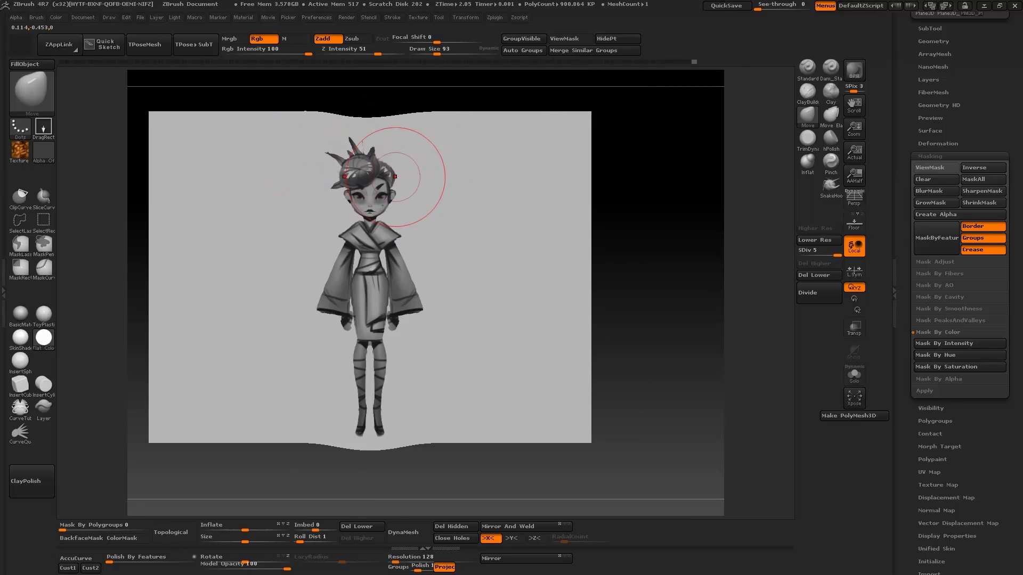
# Refine the head, shoulder and waist proportions symmetrically with smaller Move brush strokes at about Draw Size 45.
pyautogui.keyDown('alt'); pyautogui.moveTo(628, 176); pyautogui.dragTo(623, 250); pyautogui.keyUp('alt')
pyautogui.press('s')
pyautogui.moveTo(386, 210)
pyautogui.mouseDown()
pyautogui.moveTo(634, 171)
pyautogui.moveTo(697, 146)
pyautogui.mouseUp()
pyautogui.press('s')
pyautogui.moveTo(422, 217); pyautogui.dragTo(390, 216)
pyautogui.hotkey('ctrl', 'z')
pyautogui.press('s')
pyautogui.keyDown('alt'); pyautogui.moveTo(554, 181); pyautogui.dragTo(544, 218); pyautogui.keyUp('alt')
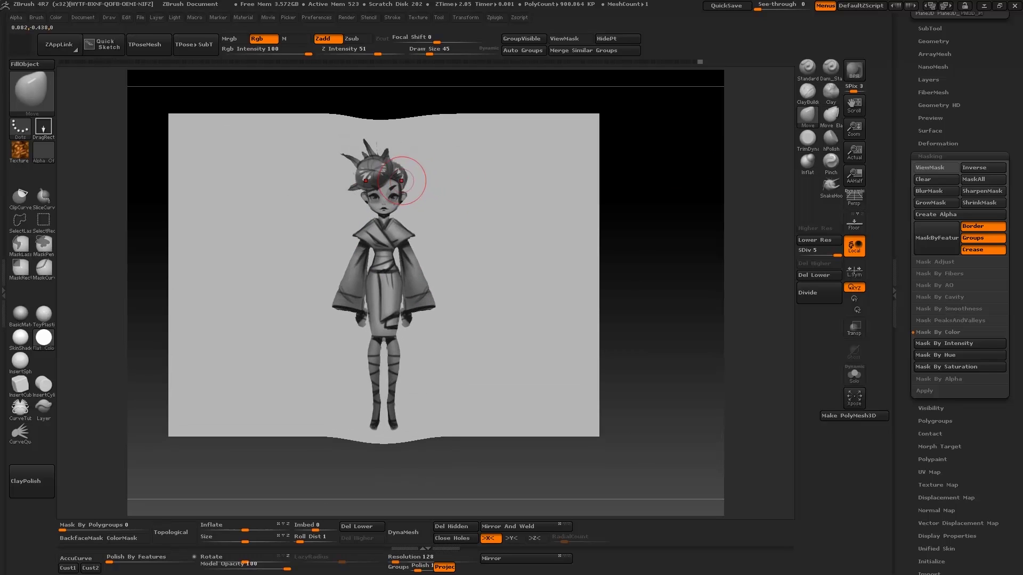
pyautogui.keyDown('alt'); pyautogui.moveTo(629, 175); pyautogui.dragTo(612, 250); pyautogui.keyUp('alt')
pyautogui.press('s')
pyautogui.moveTo(370, 253); pyautogui.dragTo(366, 253)
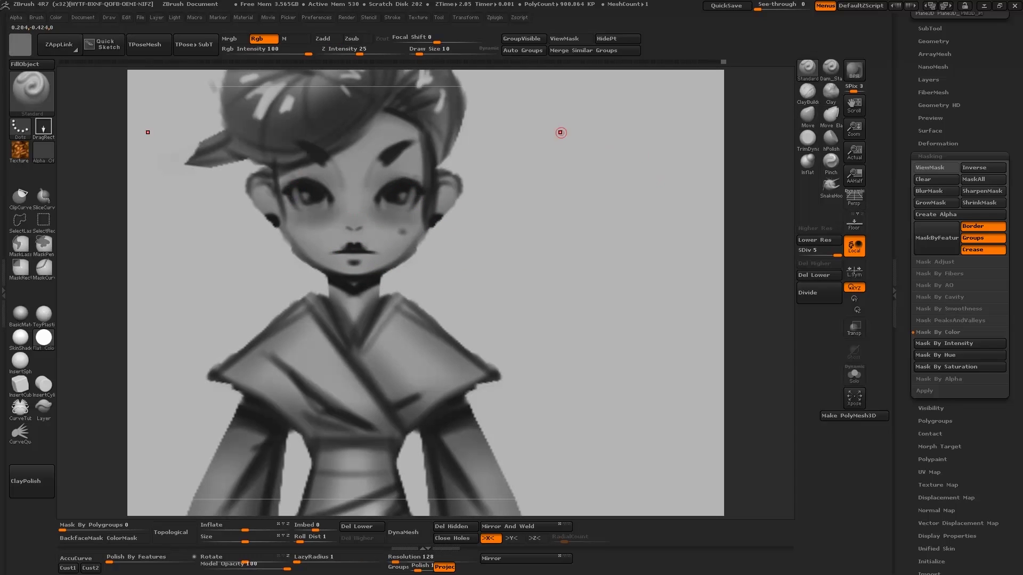
# Paint dark ankle boots over both feet symmetrically with the Standard brush at Draw Size 7.
pyautogui.press('f')
pyautogui.moveTo(744, 187)
pyautogui.keyDown('alt'); pyautogui.mouseDown()
pyautogui.moveTo(746, 232)
pyautogui.moveTo(748, 167)
pyautogui.mouseUp(); pyautogui.keyUp('alt')
pyautogui.press('c')
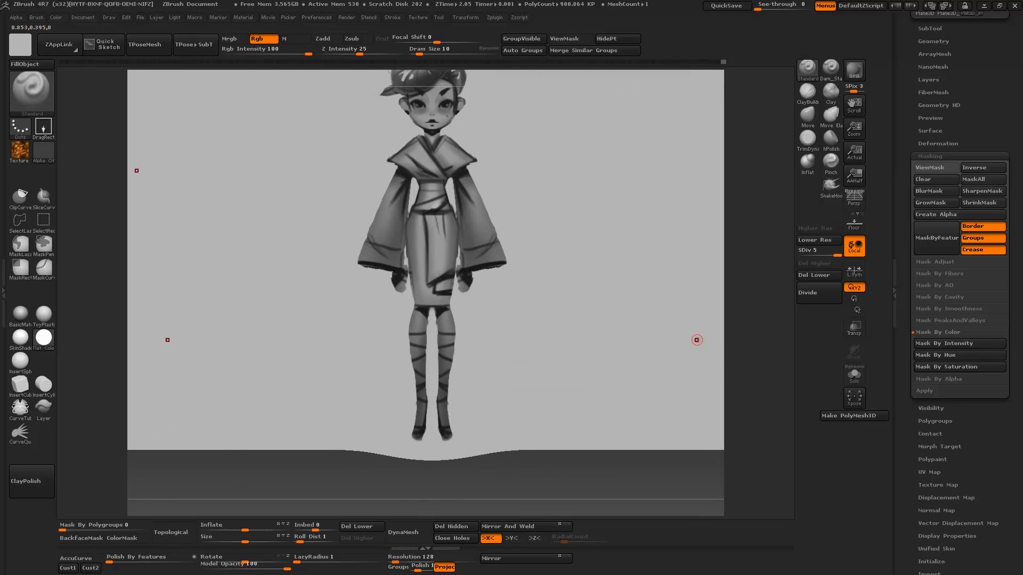
pyautogui.keyDown('alt'); pyautogui.moveTo(742, 341); pyautogui.dragTo(743, 400); pyautogui.keyUp('alt')
pyautogui.keyDown('alt'); pyautogui.moveTo(744, 400); pyautogui.dragTo(716, 226); pyautogui.keyUp('alt')
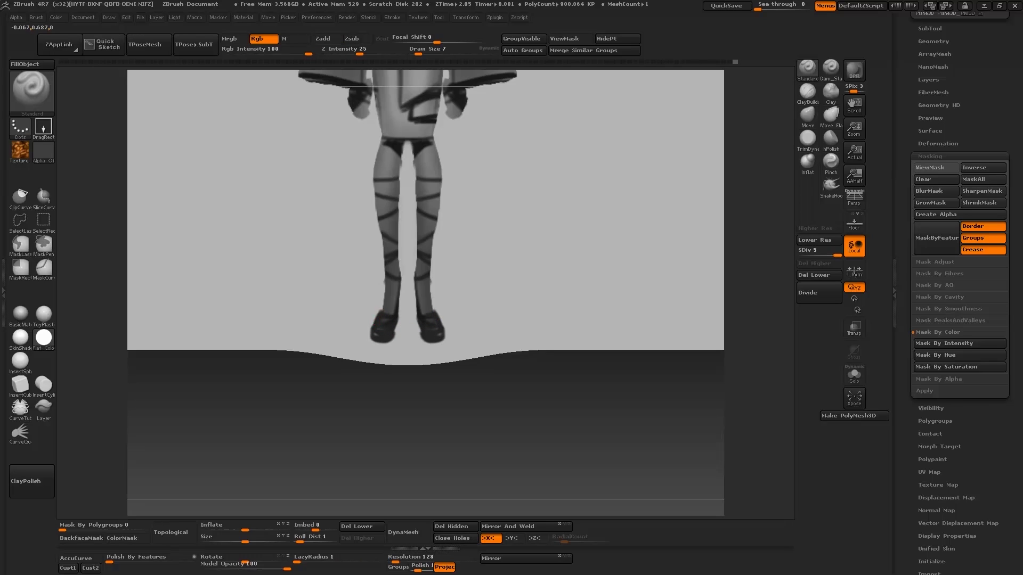
pyautogui.moveTo(388, 290); pyautogui.dragTo(390, 310)
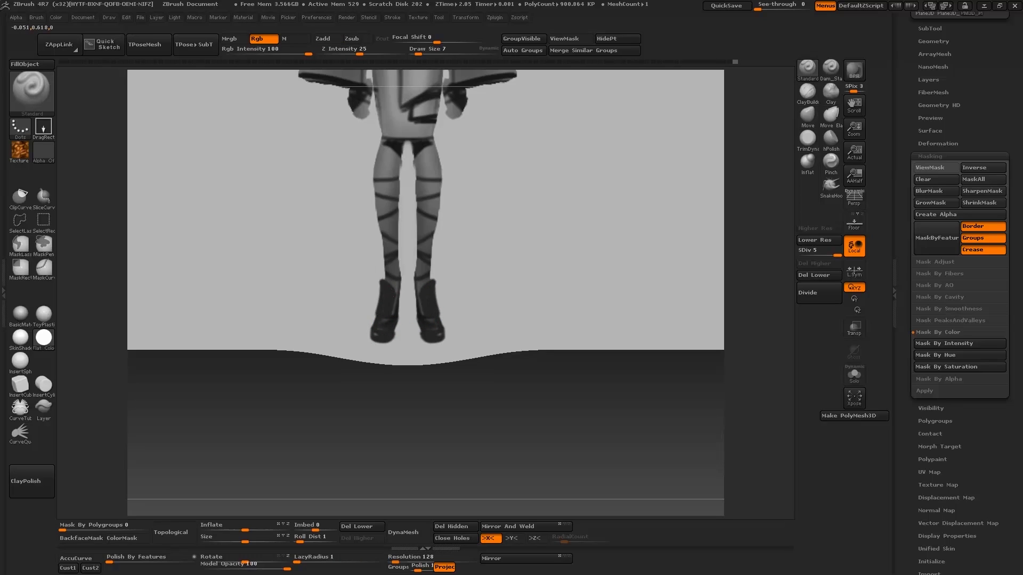
pyautogui.moveTo(586, 392)
pyautogui.keyDown('alt'); pyautogui.mouseDown()
pyautogui.moveTo(586, 367)
pyautogui.moveTo(586, 377)
pyautogui.mouseUp(); pyautogui.keyUp('alt')
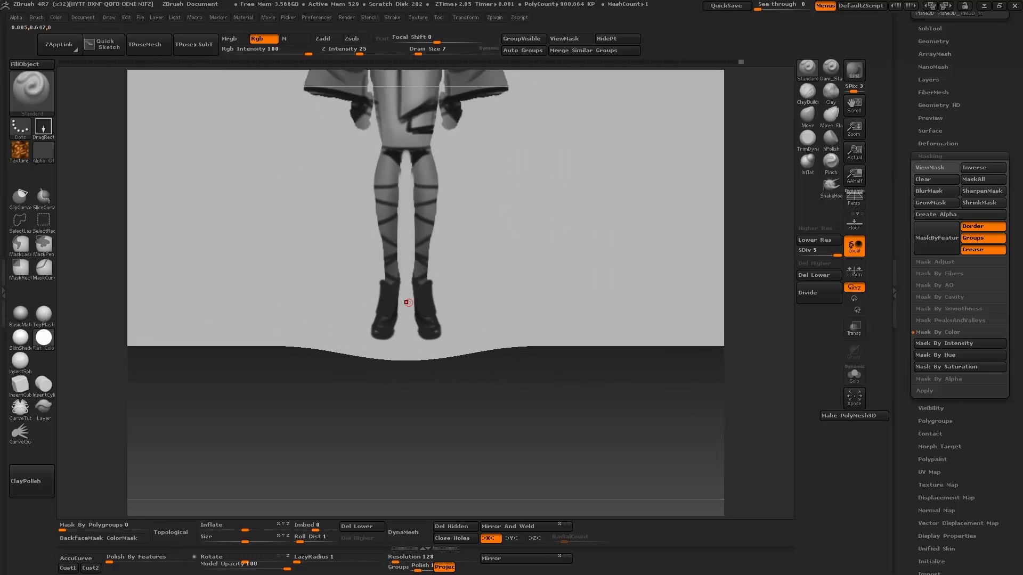
pyautogui.press('c')
pyautogui.hotkey('ctrl', 'z')
pyautogui.moveTo(417, 308)
pyautogui.mouseDown()
pyautogui.moveTo(436, 311)
pyautogui.moveTo(402, 325)
pyautogui.mouseUp()
# Paint lighter toe and ankle panels on both boots symmetrically at Draw Size 7.
pyautogui.keyDown('alt'); pyautogui.moveTo(458, 384); pyautogui.dragTo(458, 266); pyautogui.keyUp('alt')
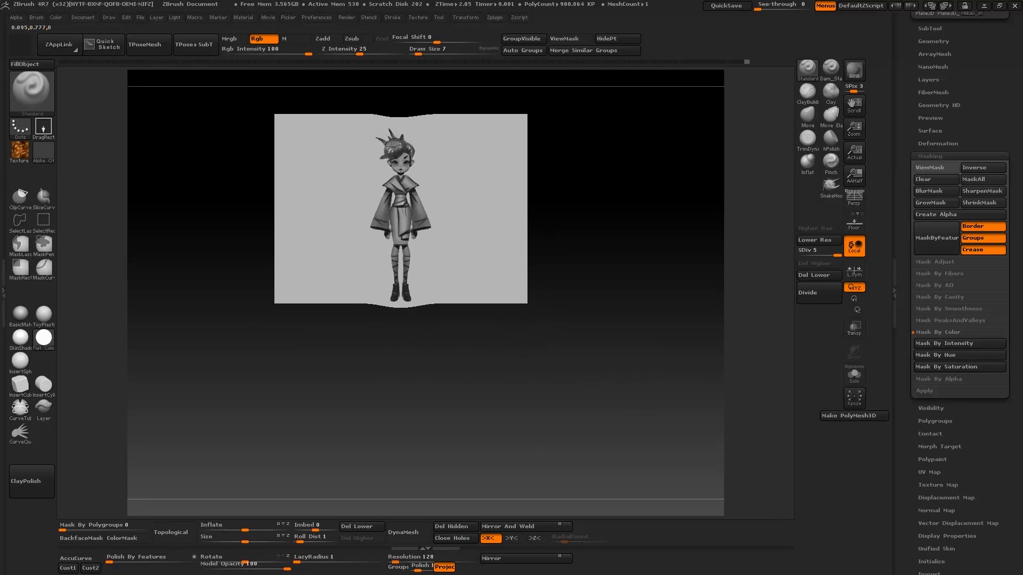
pyautogui.keyDown('alt'); pyautogui.moveTo(659, 158); pyautogui.dragTo(657, 266); pyautogui.keyUp('alt')
pyautogui.keyDown('alt'); pyautogui.moveTo(447, 271); pyautogui.dragTo(449, 326); pyautogui.keyUp('alt')
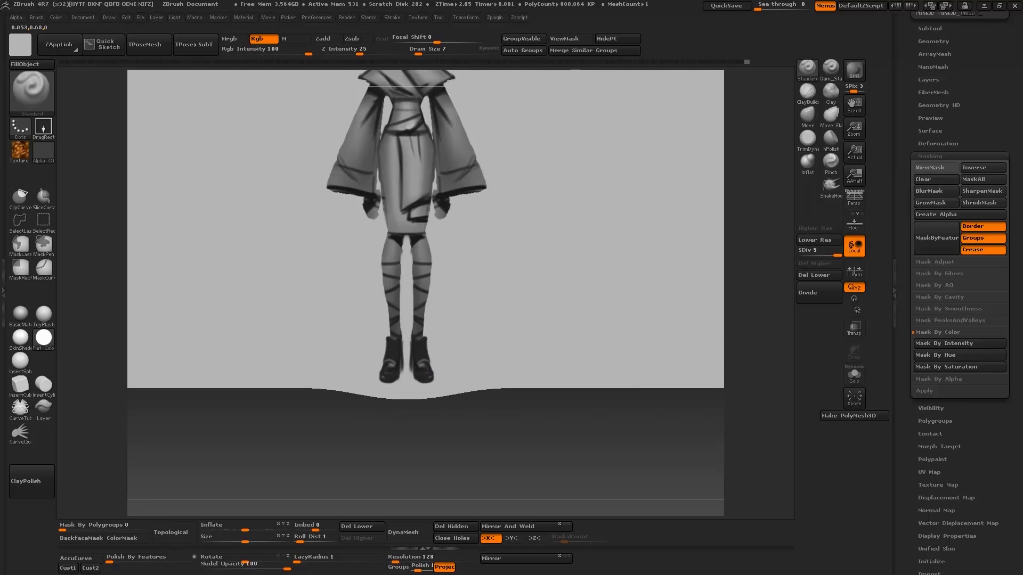
pyautogui.keyDown('alt'); pyautogui.moveTo(437, 455); pyautogui.dragTo(437, 341); pyautogui.keyUp('alt')
pyautogui.keyDown('alt'); pyautogui.moveTo(625, 208); pyautogui.dragTo(625, 330); pyautogui.keyUp('alt')
pyautogui.hotkey('ctrl', 'z')
pyautogui.keyDown('alt'); pyautogui.moveTo(445, 432); pyautogui.dragTo(446, 453); pyautogui.keyUp('alt')
pyautogui.press('c')
pyautogui.moveTo(427, 370); pyautogui.dragTo(429, 377)
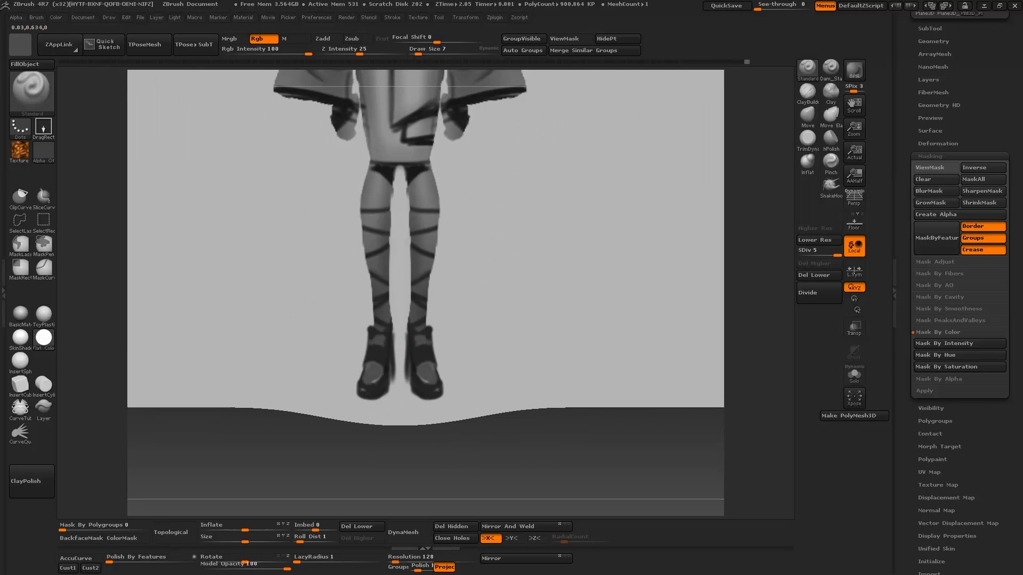
pyautogui.moveTo(415, 343); pyautogui.dragTo(415, 349)
# Darken the gloves on both hands symmetrically with black at Draw Size 7.
pyautogui.keyDown('alt'); pyautogui.moveTo(452, 452); pyautogui.dragTo(448, 325); pyautogui.keyUp('alt')
pyautogui.keyDown('alt'); pyautogui.moveTo(628, 228); pyautogui.dragTo(628, 341); pyautogui.keyUp('alt')
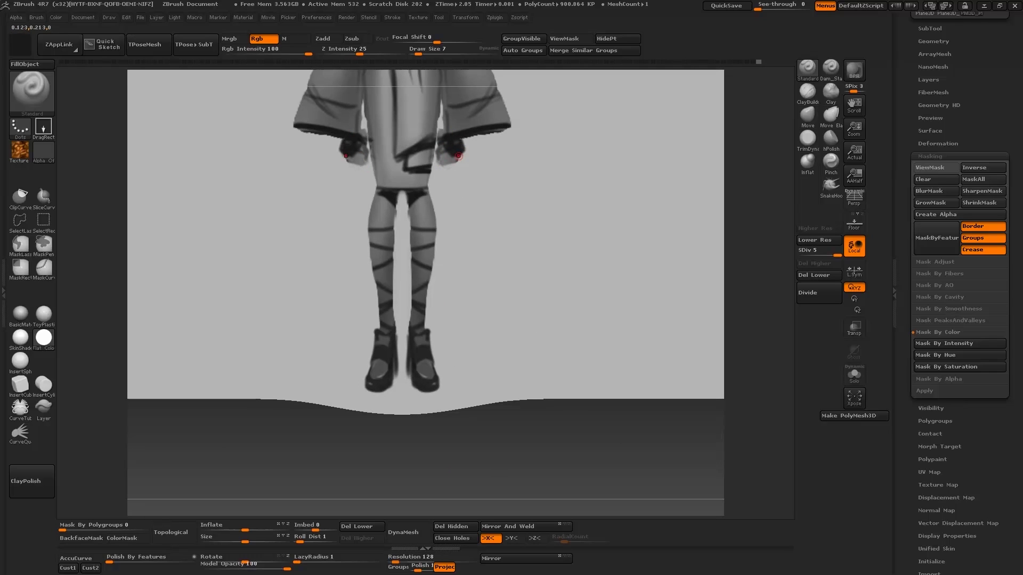
pyautogui.keyDown('alt'); pyautogui.moveTo(453, 452); pyautogui.dragTo(453, 474); pyautogui.keyUp('alt')
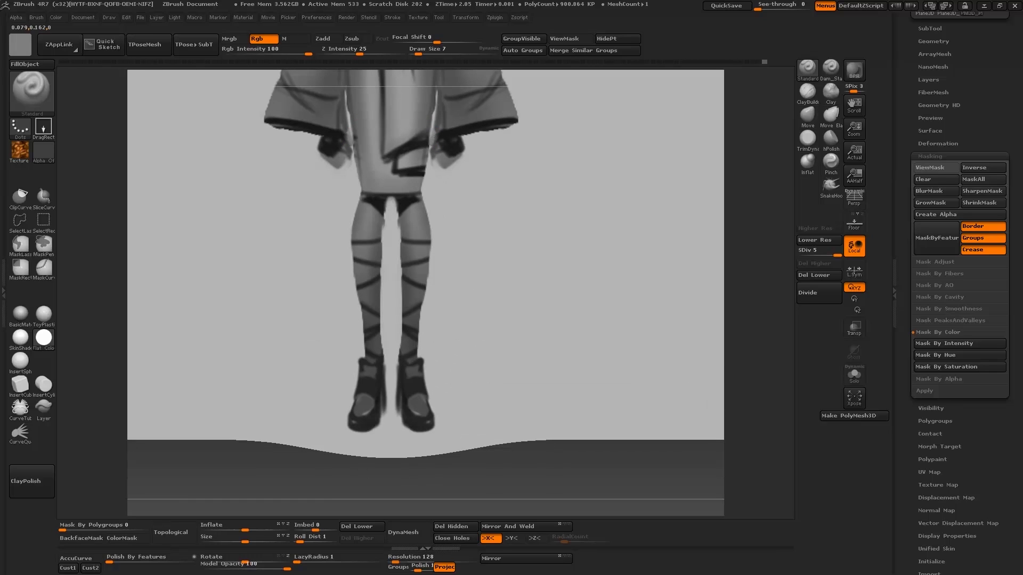
# Paint dark fold lines on the skirt below the sash without symmetry at Draw Size 7.
pyautogui.moveTo(427, 136); pyautogui.dragTo(382, 297, button='right')
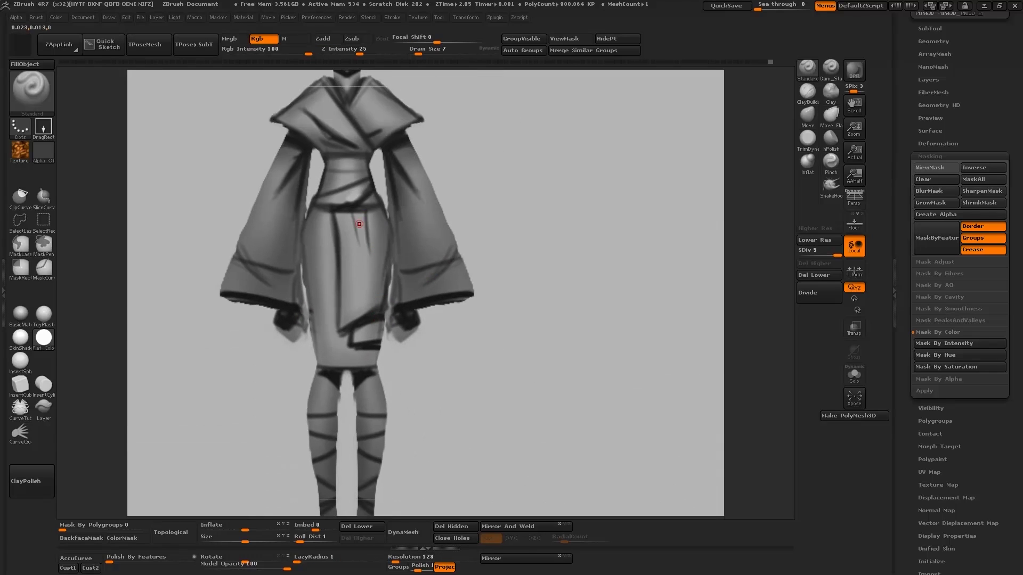
pyautogui.keyDown('ctrl'); pyautogui.moveTo(353, 234); pyautogui.dragTo(700, 122, button='right'); pyautogui.keyUp('ctrl')
pyautogui.keyDown('ctrl'); pyautogui.moveTo(544, 373); pyautogui.dragTo(544, 453, button='right'); pyautogui.keyUp('ctrl')
pyautogui.keyDown('alt'); pyautogui.moveTo(394, 96); pyautogui.dragTo(402, 263, button='right'); pyautogui.keyUp('alt')
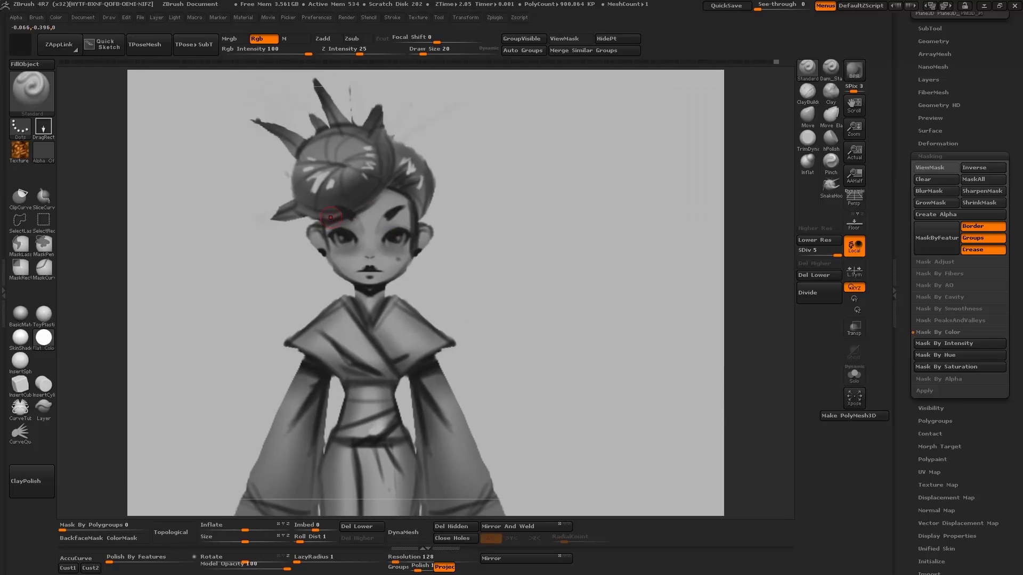
# Darken the hair edge over the forehead at Draw Size 20 without symmetry, then turn on X symmetry.
pyautogui.moveTo(330, 217); pyautogui.dragTo(393, 194)
pyautogui.press('x')
pyautogui.press('[')
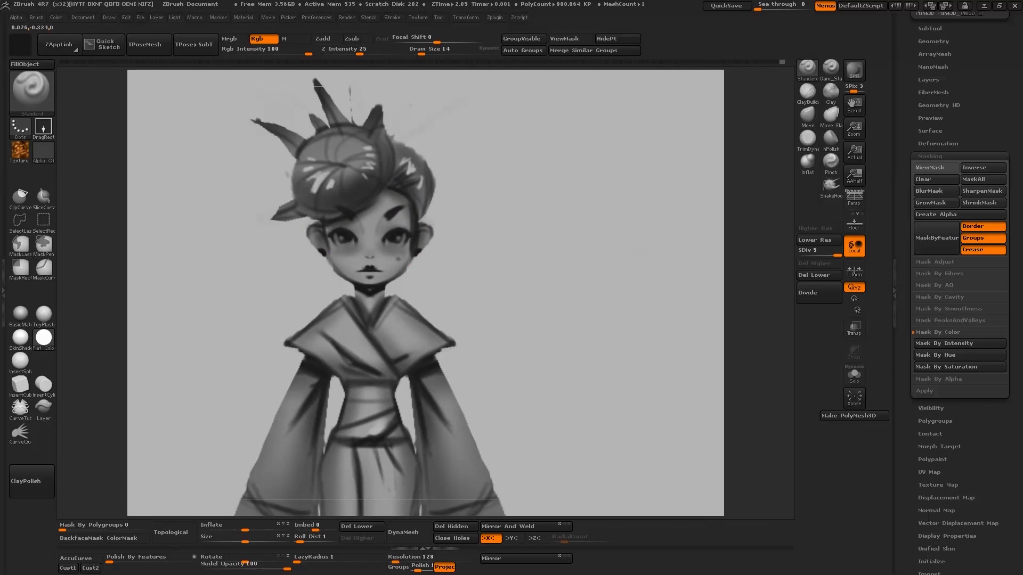
# Paint over the dark choker on the neck with a lighter grey symmetrically at Draw Size 9.
pyautogui.press('[')
pyautogui.press(']')
pyautogui.press(']')
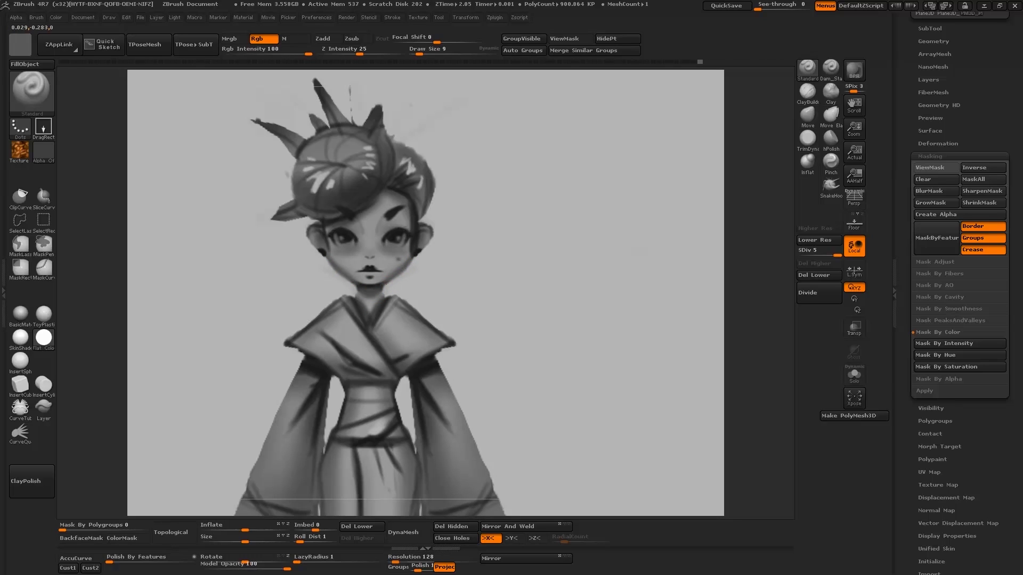
pyautogui.moveTo(388, 283); pyautogui.dragTo(407, 266)
# Paint one long dark hair lock hanging in front of the ear beside the beauty mark, without symmetry at Draw Size 9.
pyautogui.press('c')
pyautogui.press('x')
pyautogui.moveTo(415, 205); pyautogui.dragTo(410, 275)
pyautogui.press('c')
pyautogui.moveTo(414, 225); pyautogui.dragTo(408, 284)
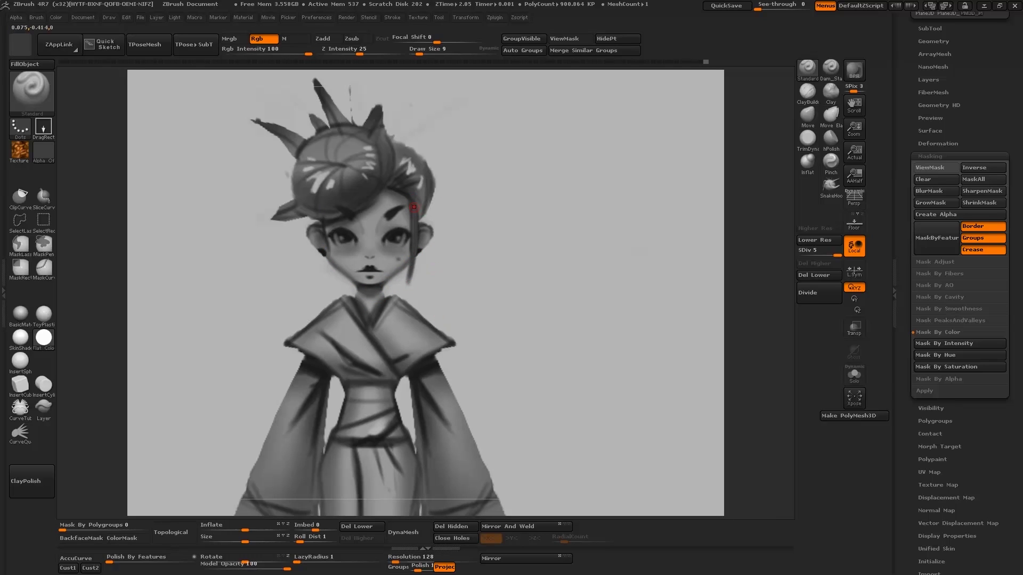
# Define the jawline and neck shading symmetrically with sampled greys at Draw Size 9.
pyautogui.keyDown('ctrl'); pyautogui.moveTo(416, 208); pyautogui.dragTo(397, 261, button='right'); pyautogui.keyUp('ctrl')
pyautogui.press('x')
pyautogui.press('c')
pyautogui.moveTo(393, 300); pyautogui.dragTo(359, 332)
pyautogui.press('c')
pyautogui.moveTo(409, 275); pyautogui.dragTo(382, 328)
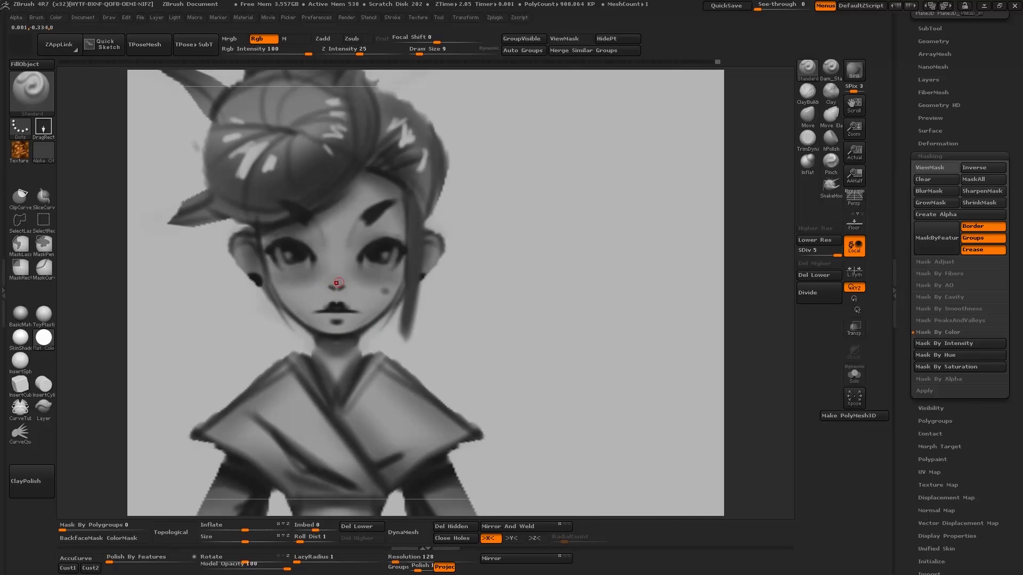
# Paint small white highlights in both eyes without symmetry at Draw Size 6.
pyautogui.press('f')
pyautogui.keyDown('alt'); pyautogui.moveTo(735, 221); pyautogui.dragTo(701, 299); pyautogui.keyUp('alt')
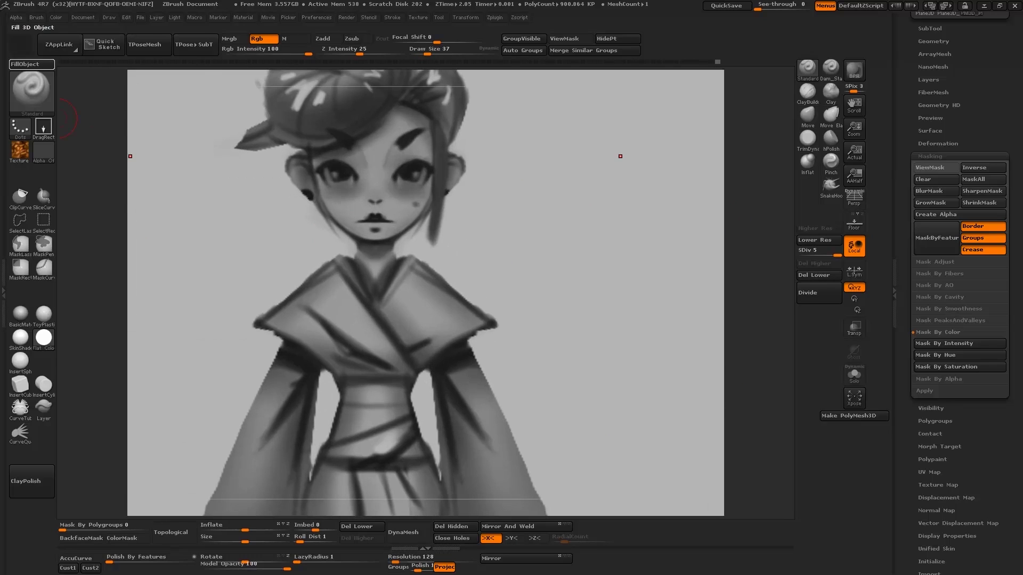
pyautogui.click(20, 44)
pyautogui.press('x')
pyautogui.press('[')
pyautogui.press('[')
pyautogui.press('[')
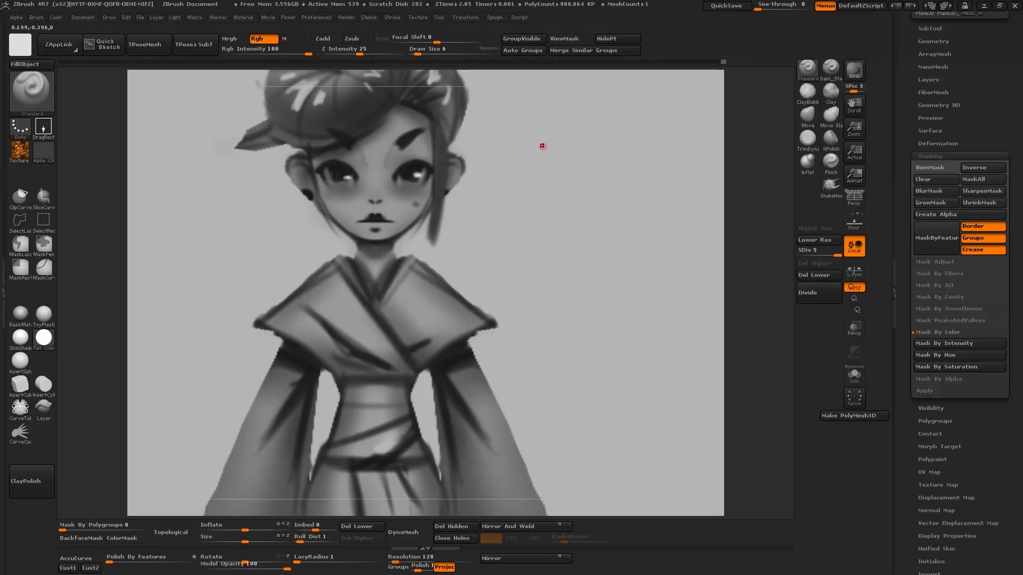
pyautogui.press('f')
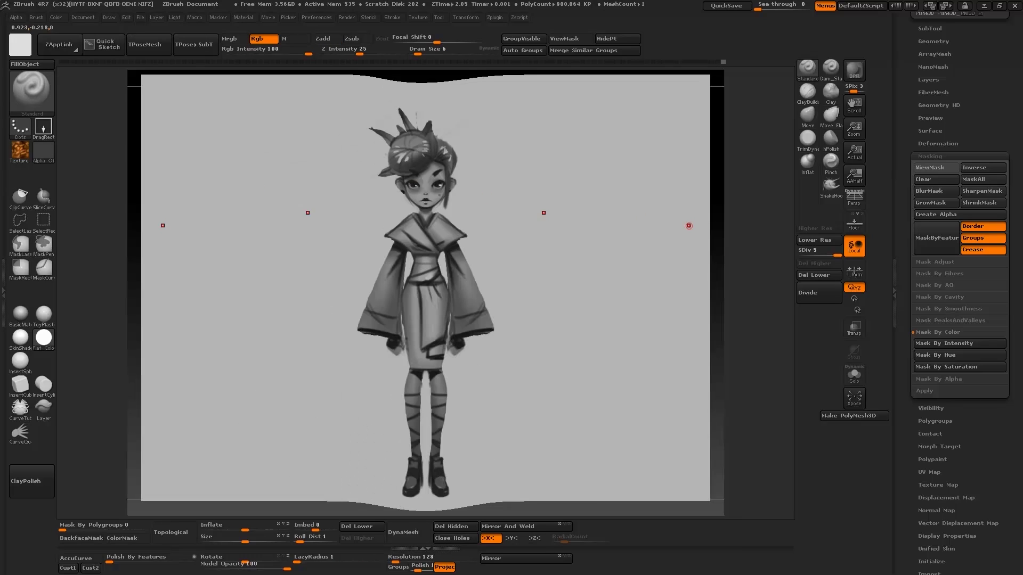
pyautogui.press(']')
pyautogui.press('c')
pyautogui.moveTo(367, 123)
pyautogui.mouseDown()
pyautogui.moveTo(424, 109)
pyautogui.moveTo(438, 123)
pyautogui.mouseUp()
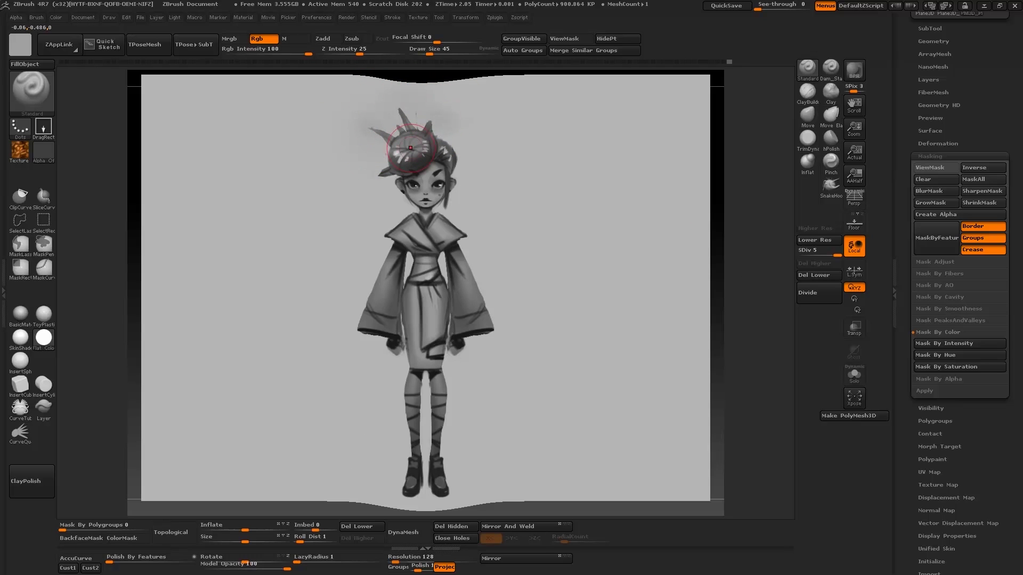
pyautogui.moveTo(368, 171); pyautogui.dragTo(386, 183)
pyautogui.hotkey('ctrl', 'z')
pyautogui.press('c')
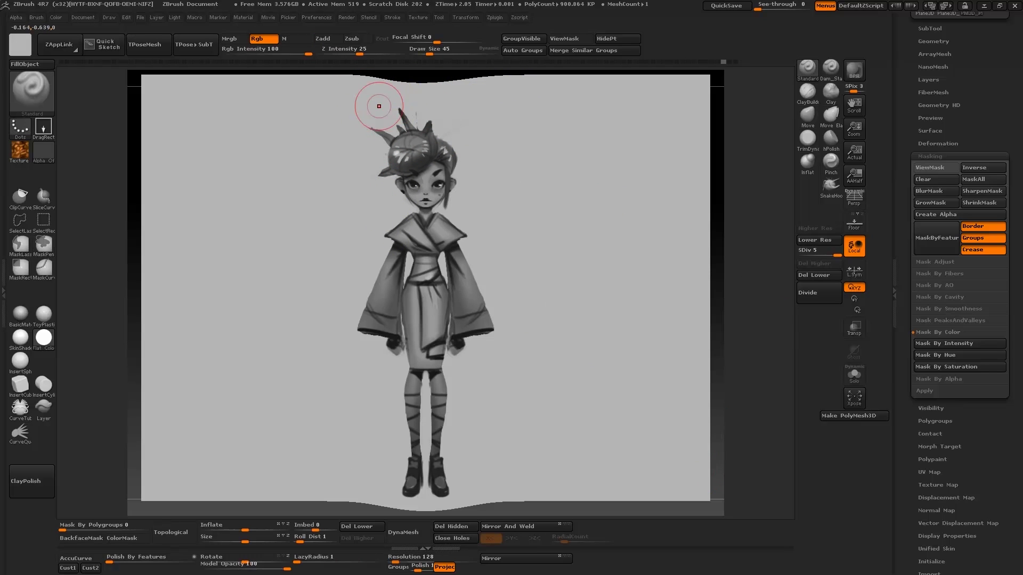
# Softly fade the hair spikes with the light background grey at Draw Size 45, then set the Draw Size to 22.
pyautogui.moveTo(378, 105)
pyautogui.mouseDown()
pyautogui.moveTo(430, 107)
pyautogui.moveTo(388, 135)
pyautogui.mouseUp()
pyautogui.press(']')
pyautogui.keyDown('alt'); pyautogui.moveTo(547, 350); pyautogui.dragTo(542, 268, button='right'); pyautogui.keyUp('alt')
pyautogui.press('[')
pyautogui.press('[')
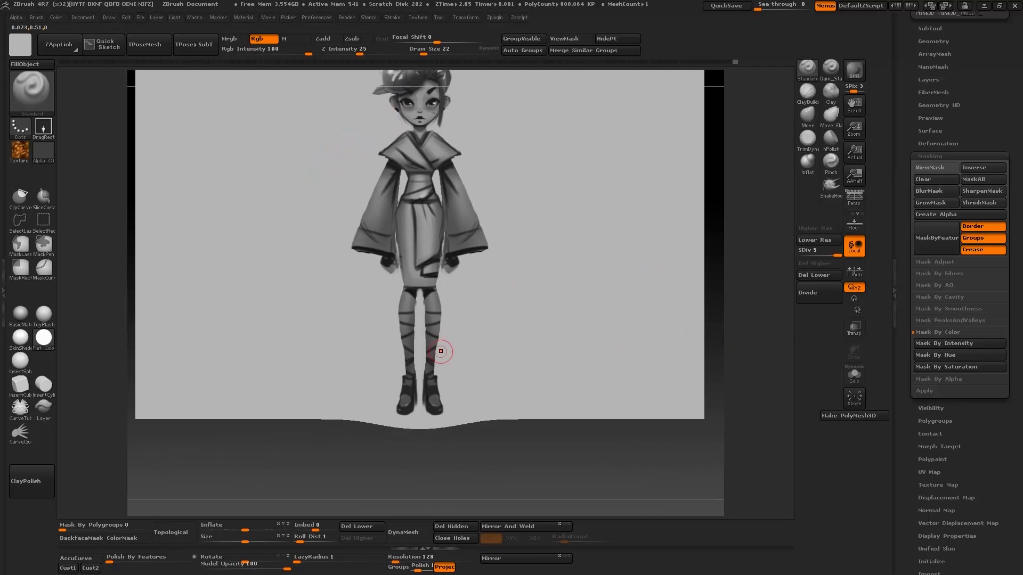
# Paint a soft dark ground shadow under both boots symmetrically at Draw Size 35, and smooth its edges.
pyautogui.press('x')
pyautogui.moveTo(420, 404); pyautogui.dragTo(380, 404)
pyautogui.hotkey('ctrl', 'z')
pyautogui.hotkey('ctrl', 'z')
pyautogui.press('c')
pyautogui.press(']')
pyautogui.press('c')
pyautogui.press('s')
pyautogui.click(404, 389)
pyautogui.moveTo(461, 401); pyautogui.dragTo(448, 409)
pyautogui.keyDown('ctrl'); pyautogui.moveTo(447, 409); pyautogui.dragTo(452, 381, button='right'); pyautogui.keyUp('ctrl')
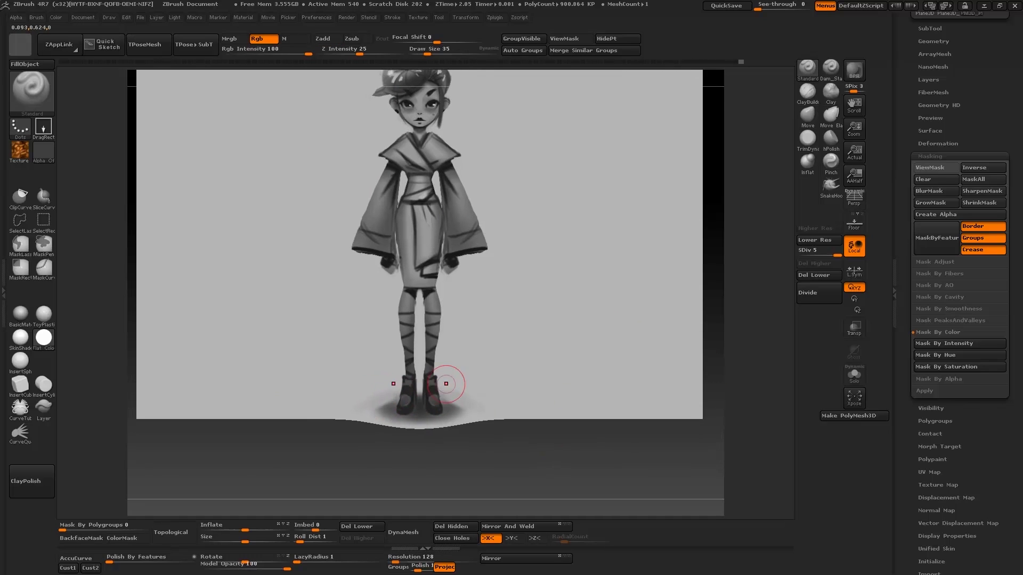
pyautogui.keyDown('shift'); pyautogui.moveTo(452, 381); pyautogui.dragTo(447, 413); pyautogui.keyUp('shift')
pyautogui.moveTo(425, 410); pyautogui.dragTo(423, 394)
# Paint round black earrings below both ears symmetrically at Draw Size 14.
pyautogui.moveTo(424, 298)
pyautogui.keyDown('ctrl'); pyautogui.mouseDown(button='right')
pyautogui.moveTo(426, 250)
pyautogui.moveTo(404, 291)
pyautogui.moveTo(409, 319)
pyautogui.mouseUp(button='right'); pyautogui.keyUp('ctrl')
pyautogui.press('c')
pyautogui.press('[')
pyautogui.press('[')
pyautogui.press('[')
pyautogui.press('[')
pyautogui.press('[')
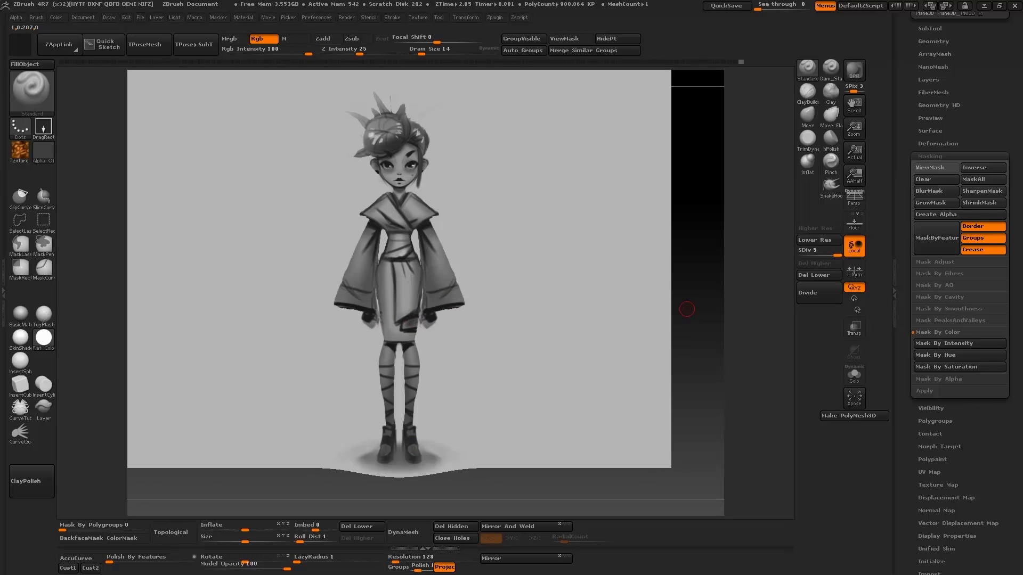
pyautogui.press('+')
pyautogui.press('+')
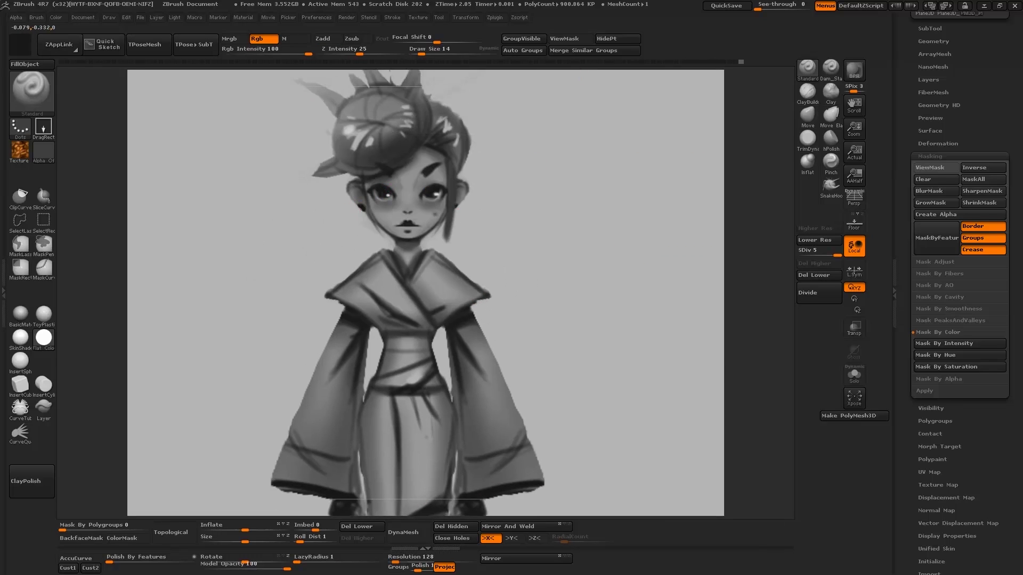
pyautogui.press('-')
pyautogui.press('-')
# Switch to the Move brush at Draw Size 47 with the whole figure in view.
pyautogui.press('b')
pyautogui.press('m')
pyautogui.press('v')
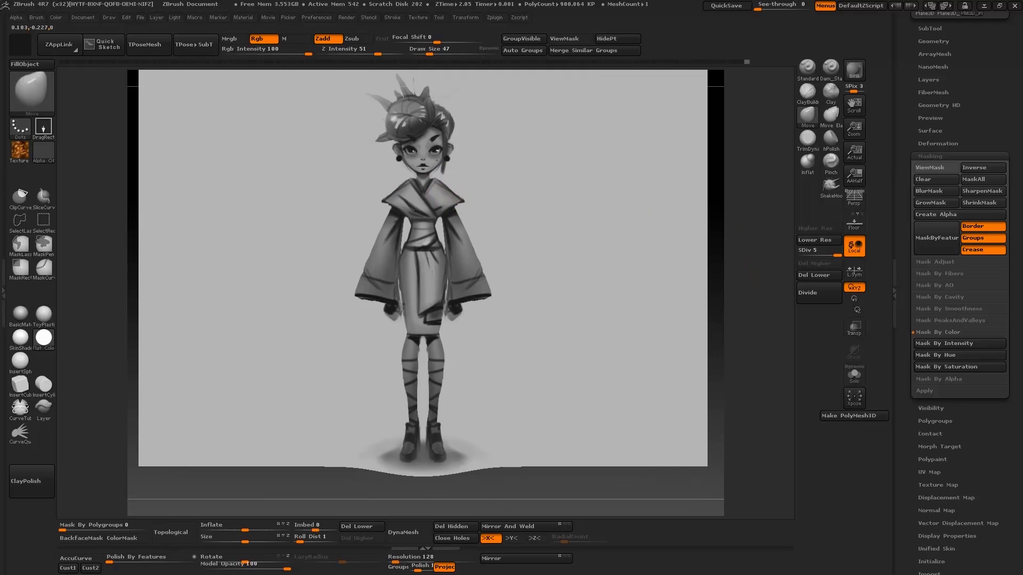
pyautogui.keyDown('alt'); pyautogui.moveTo(766, 324); pyautogui.dragTo(767, 334); pyautogui.keyUp('alt')
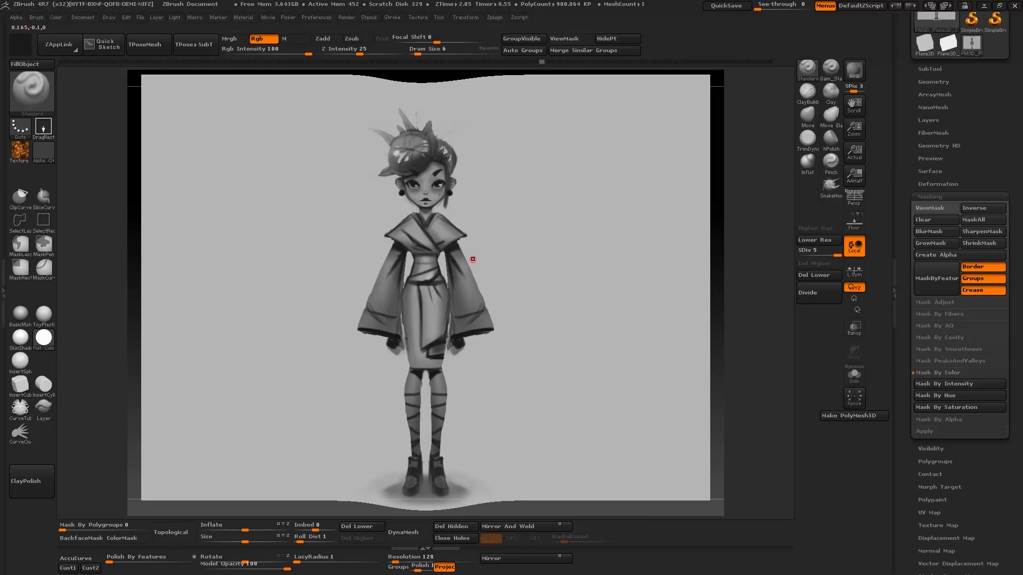
# Turn on symmetry and paint dark diagonal bands across both sleeves at Draw Size 6.
pyautogui.press('x')
pyautogui.moveTo(461, 324); pyautogui.dragTo(453, 320)
pyautogui.click(487, 339)
pyautogui.hotkey('ctrl', 'z')
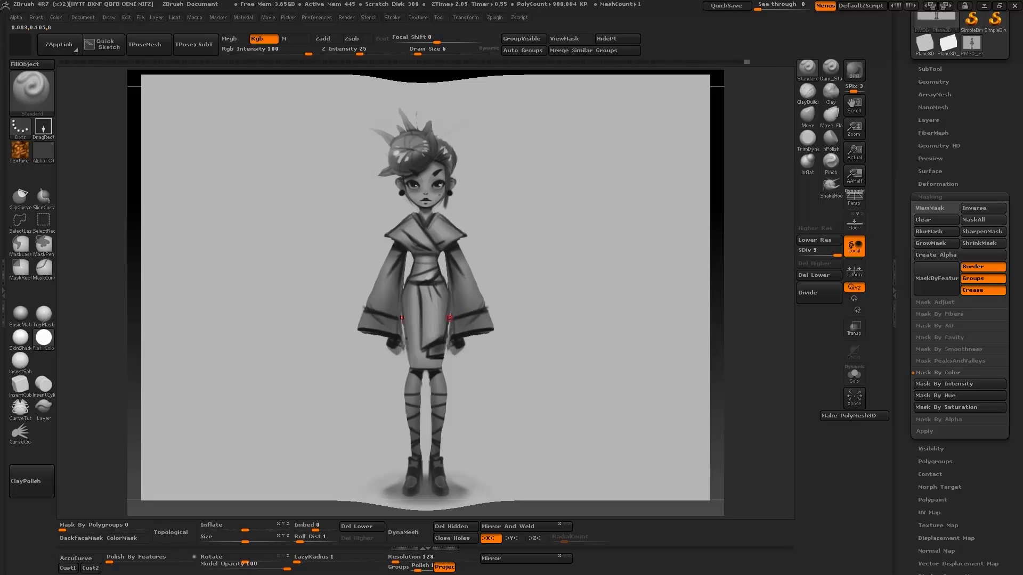
pyautogui.moveTo(380, 282); pyautogui.dragTo(399, 305)
pyautogui.moveTo(387, 294)
pyautogui.mouseDown()
pyautogui.moveTo(379, 308)
pyautogui.moveTo(394, 300)
pyautogui.mouseUp()
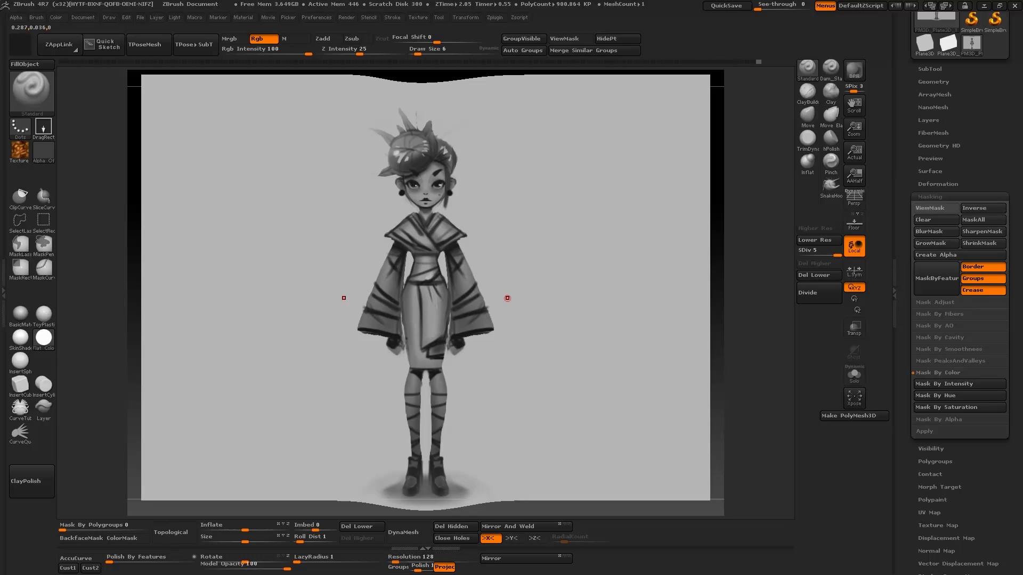
# Outline a long rectangular panel on the front of the skirt with dark strokes sampled from the figure.
pyautogui.press('c')
pyautogui.moveTo(416, 298)
pyautogui.mouseDown()
pyautogui.moveTo(411, 356)
pyautogui.moveTo(420, 354)
pyautogui.mouseUp()
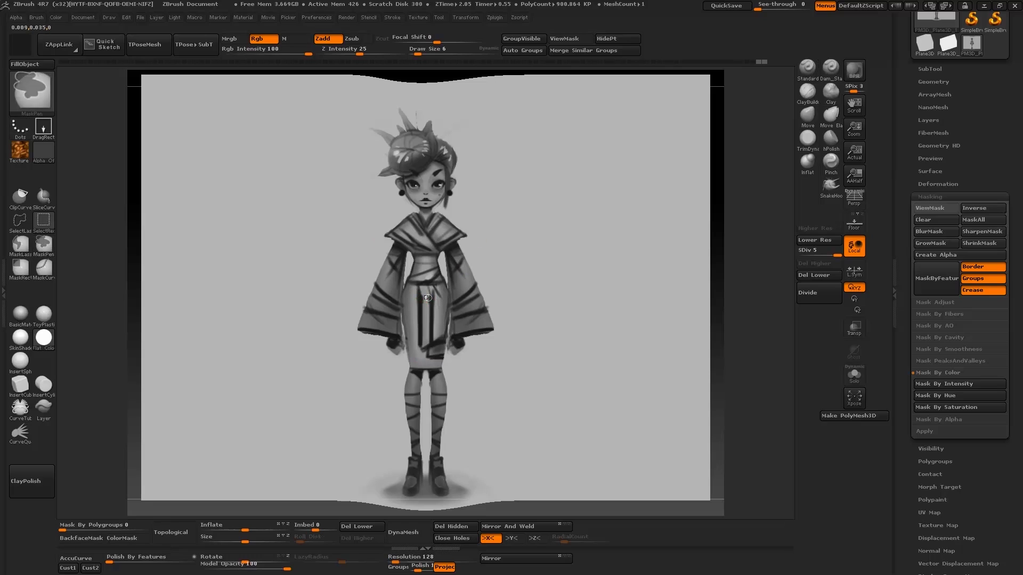
pyautogui.press('c')
pyautogui.moveTo(420, 293); pyautogui.dragTo(419, 352)
pyautogui.press('c')
pyautogui.moveTo(426, 352); pyautogui.dragTo(419, 353)
pyautogui.moveTo(412, 285)
pyautogui.mouseDown()
pyautogui.moveTo(415, 352)
pyautogui.moveTo(425, 354)
pyautogui.mouseUp()
pyautogui.moveTo(426, 347); pyautogui.dragTo(417, 349)
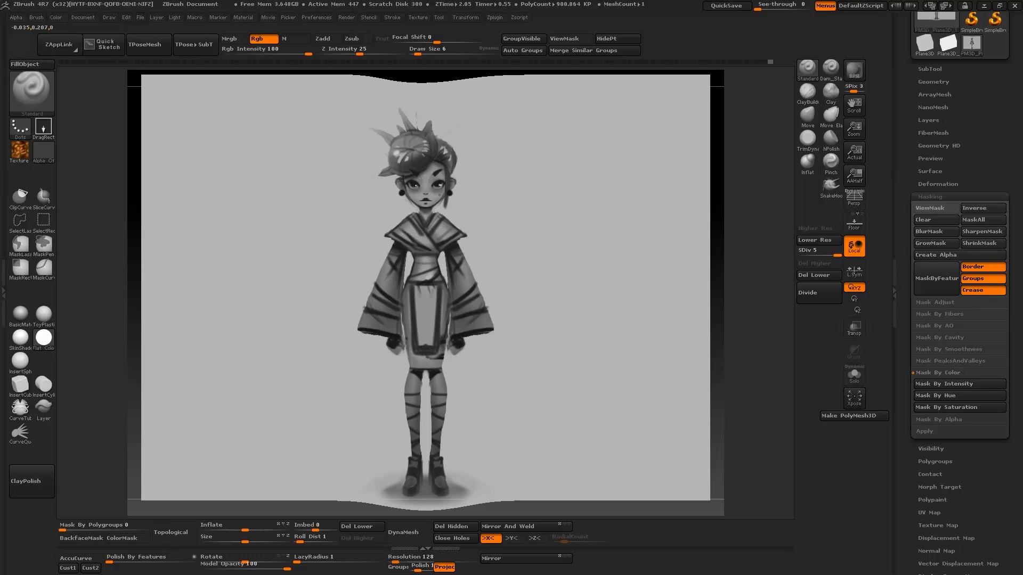
# Shade the skirt's sides around the front panel in sampled greys, and soften the waist area at Draw Size 30.
pyautogui.press('c')
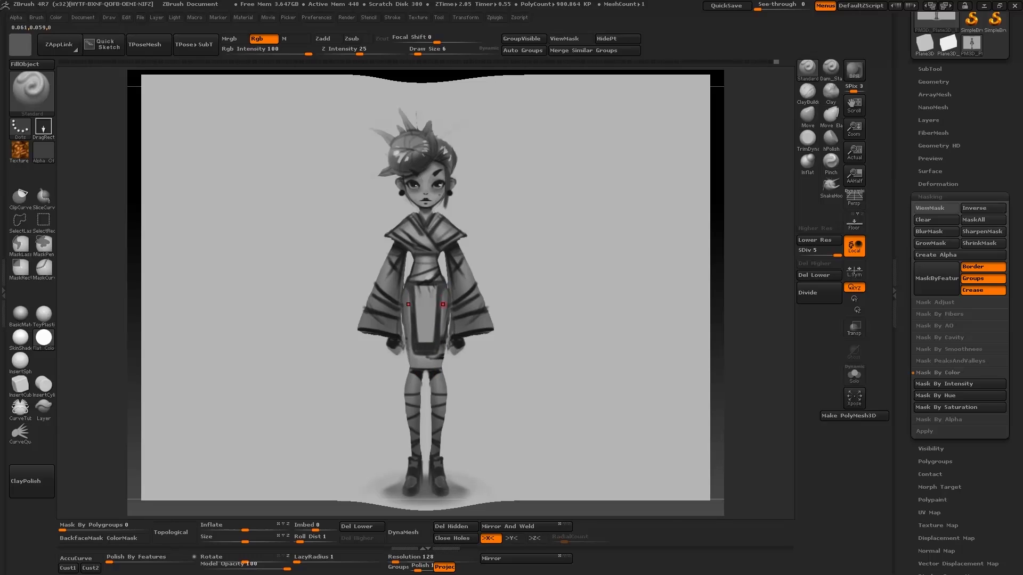
pyautogui.moveTo(443, 299)
pyautogui.mouseDown()
pyautogui.moveTo(434, 353)
pyautogui.moveTo(422, 357)
pyautogui.moveTo(444, 360)
pyautogui.mouseUp()
pyautogui.press('c')
pyautogui.moveTo(450, 295)
pyautogui.mouseDown()
pyautogui.moveTo(441, 372)
pyautogui.moveTo(444, 341)
pyautogui.mouseUp()
pyautogui.press(']')
pyautogui.moveTo(738, 407)
pyautogui.keyDown('alt'); pyautogui.mouseDown()
pyautogui.moveTo(727, 277)
pyautogui.moveTo(736, 407)
pyautogui.mouseUp(); pyautogui.keyUp('alt')
pyautogui.press(']')
pyautogui.moveTo(429, 284)
pyautogui.mouseDown()
pyautogui.moveTo(450, 285)
pyautogui.moveTo(432, 284)
pyautogui.mouseUp()
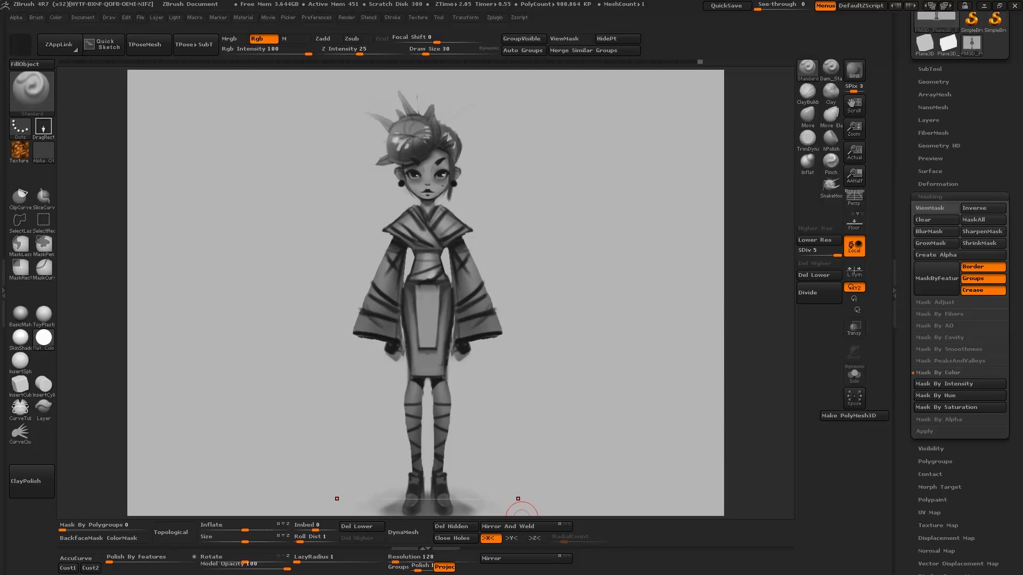
# Turn off symmetry, dab a soft grey spot beside the neck above the shoulder, and reduce the Draw Size to 11.
pyautogui.press('x')
pyautogui.click(462, 208)
pyautogui.press('[')
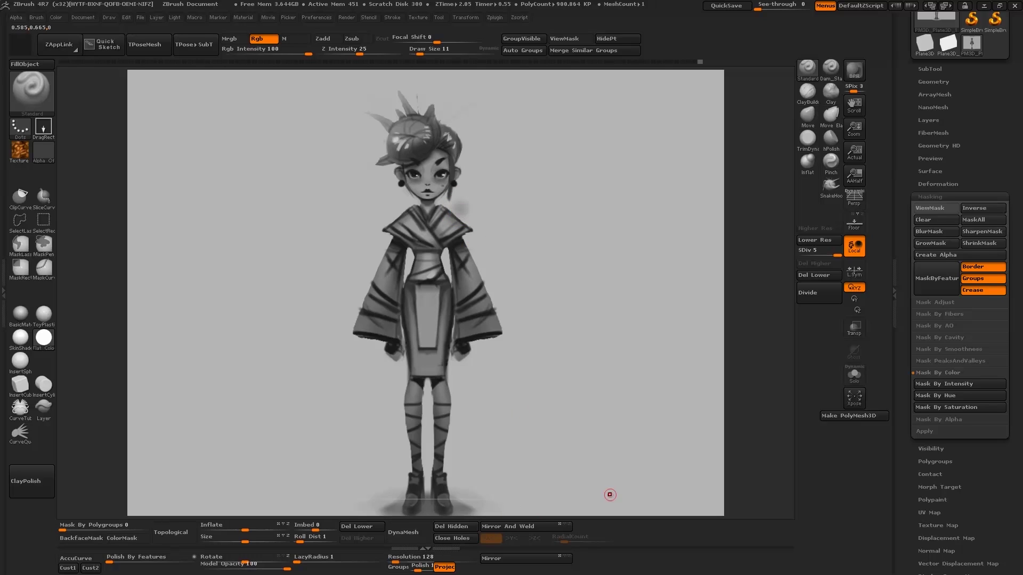
# Mask the round hair bun at Draw Size 20, invert the mask, and hide the mask display.
pyautogui.moveTo(737, 386)
pyautogui.keyDown('alt'); pyautogui.mouseDown()
pyautogui.moveTo(737, 333)
pyautogui.moveTo(667, 359)
pyautogui.mouseUp(); pyautogui.keyUp('alt')
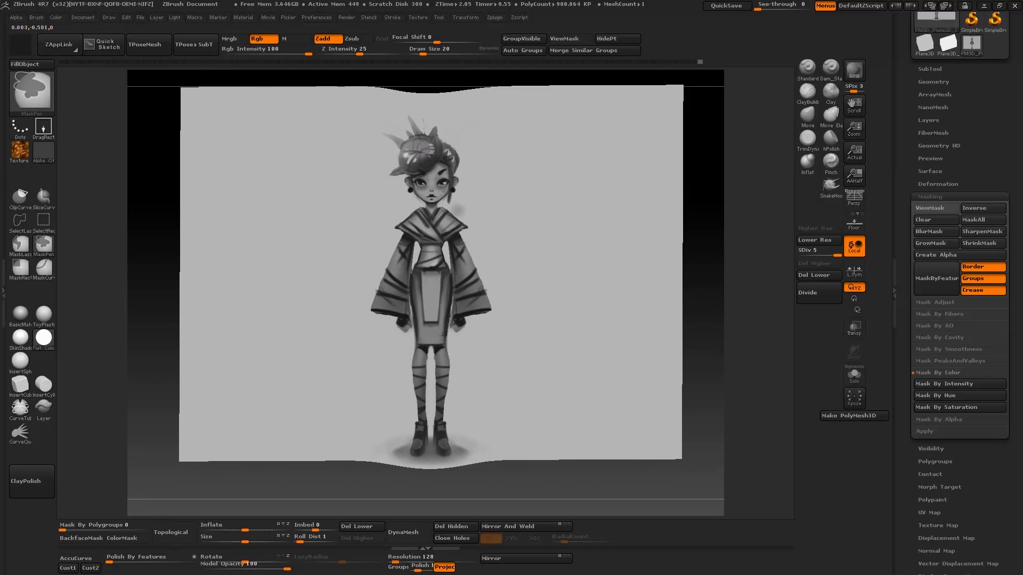
pyautogui.keyDown('ctrl'); pyautogui.moveTo(409, 148); pyautogui.dragTo(432, 147); pyautogui.keyUp('ctrl')
pyautogui.keyDown('ctrl'); pyautogui.click(705, 312); pyautogui.keyUp('ctrl')
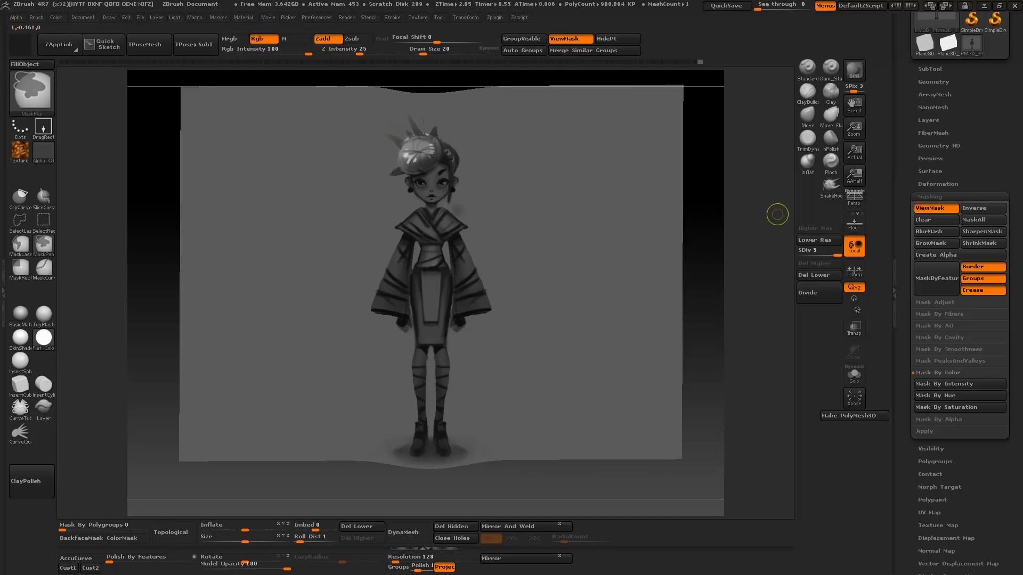
pyautogui.hotkey('ctrl', 'h')
pyautogui.hotkey('ctrl', 'z')
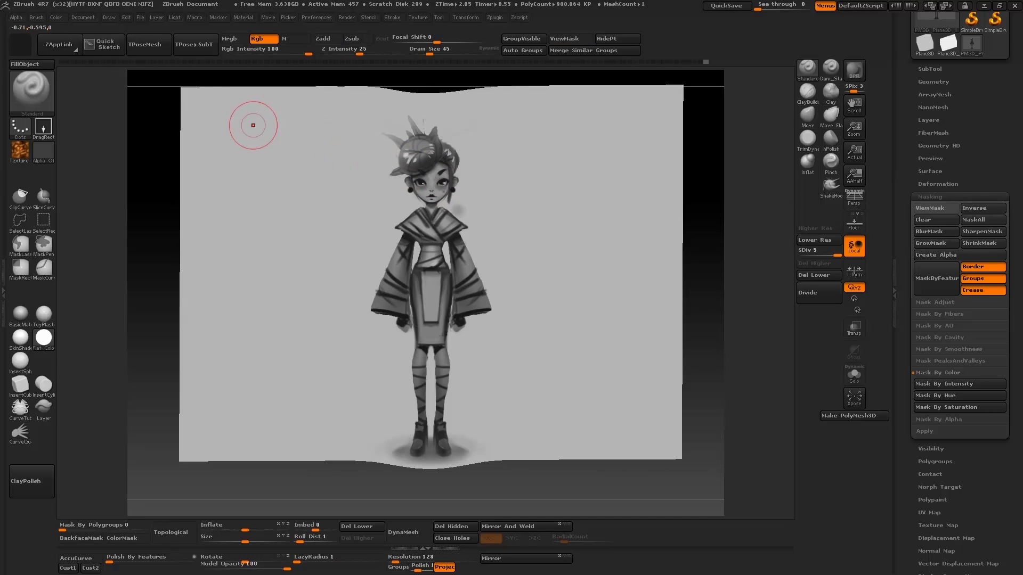
# Darken the isolated hair bun with soft black shading at Draw Size 45, and clear the mask.
pyautogui.click(20, 45)
pyautogui.moveTo(31, 165); pyautogui.dragTo(31, 175)
pyautogui.moveTo(401, 174)
pyautogui.mouseDown()
pyautogui.moveTo(444, 138)
pyautogui.moveTo(423, 159)
pyautogui.moveTo(414, 150)
pyautogui.mouseUp()
pyautogui.press('[')
pyautogui.press('[')
pyautogui.press('[')
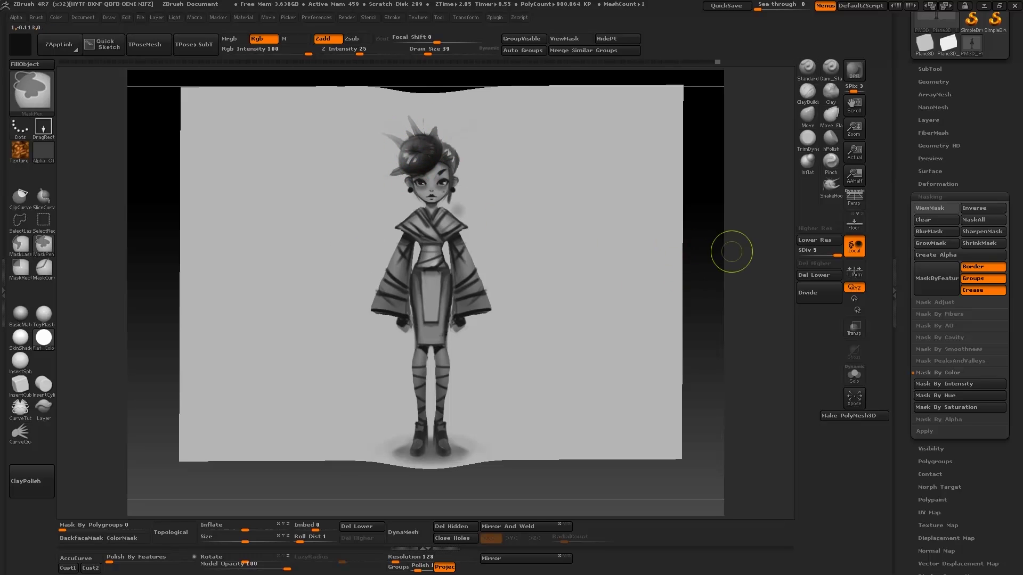
pyautogui.keyDown('ctrl'); pyautogui.moveTo(732, 252); pyautogui.dragTo(703, 365); pyautogui.keyUp('ctrl')
# Darken the hair on the side of the head, and refine the hair strands with sampled greys at Draw Size 4.
pyautogui.moveTo(452, 160); pyautogui.dragTo(472, 172)
pyautogui.keyDown('ctrl'); pyautogui.moveTo(521, 174); pyautogui.dragTo(518, 229, button='right'); pyautogui.keyUp('ctrl')
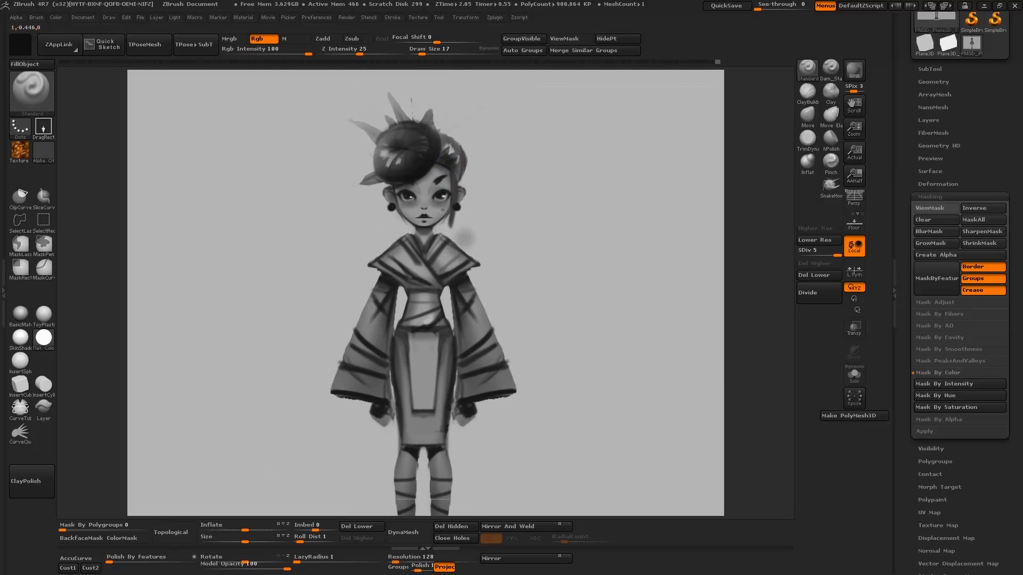
pyautogui.press('c')
pyautogui.press('[')
pyautogui.press('[')
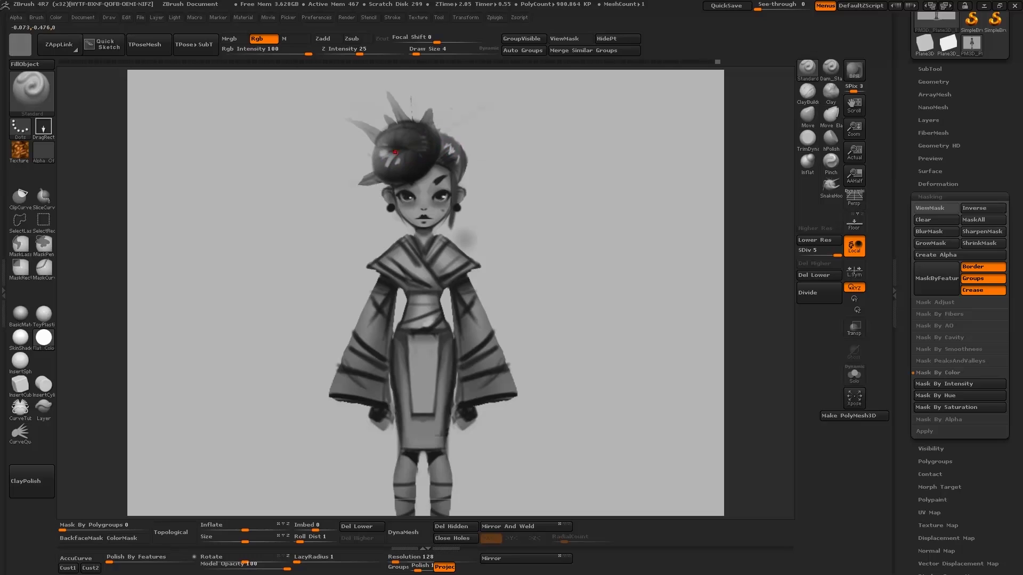
pyautogui.scroll(-3, 394, 128)
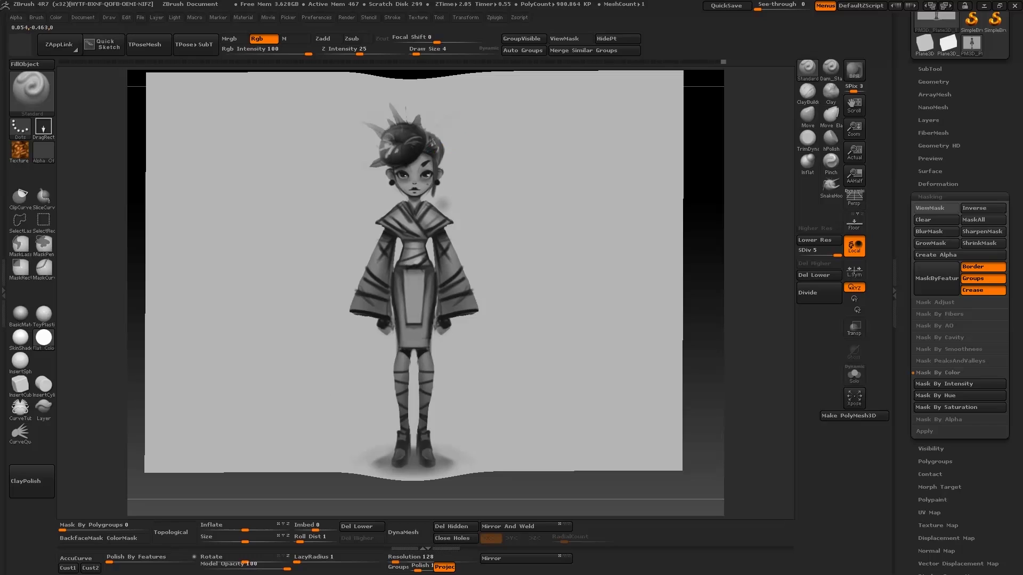
pyautogui.press('c')
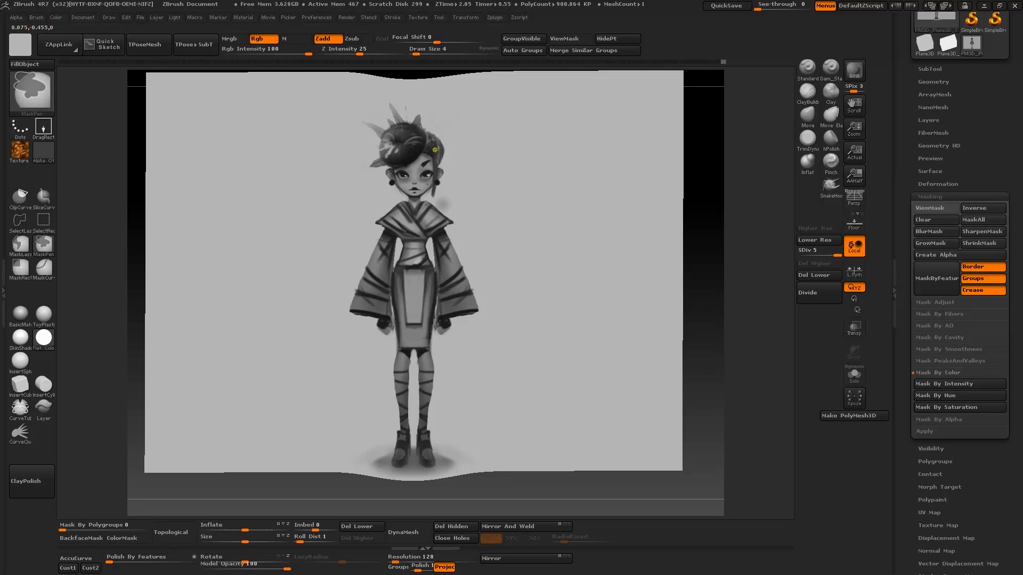
pyautogui.press('c')
# Turn on symmetry and touch up the shading on both upper sleeves, setting the Draw Size to 8.
pyautogui.press('s')
pyautogui.moveTo(417, 163); pyautogui.dragTo(422, 164)
pyautogui.press('s')
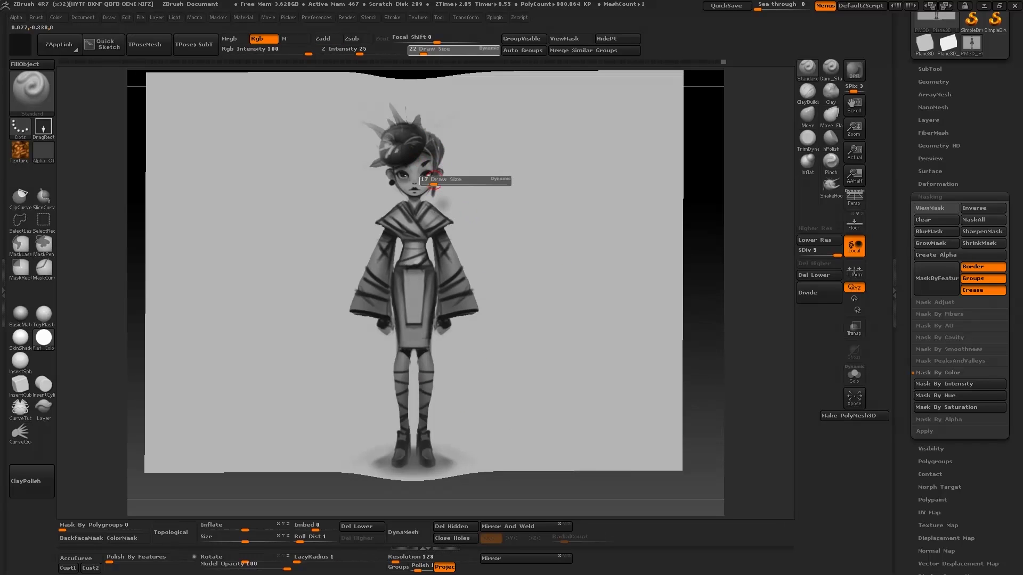
pyautogui.press('x')
pyautogui.moveTo(441, 261)
pyautogui.mouseDown()
pyautogui.moveTo(439, 286)
pyautogui.moveTo(451, 252)
pyautogui.mouseUp()
pyautogui.press('s')
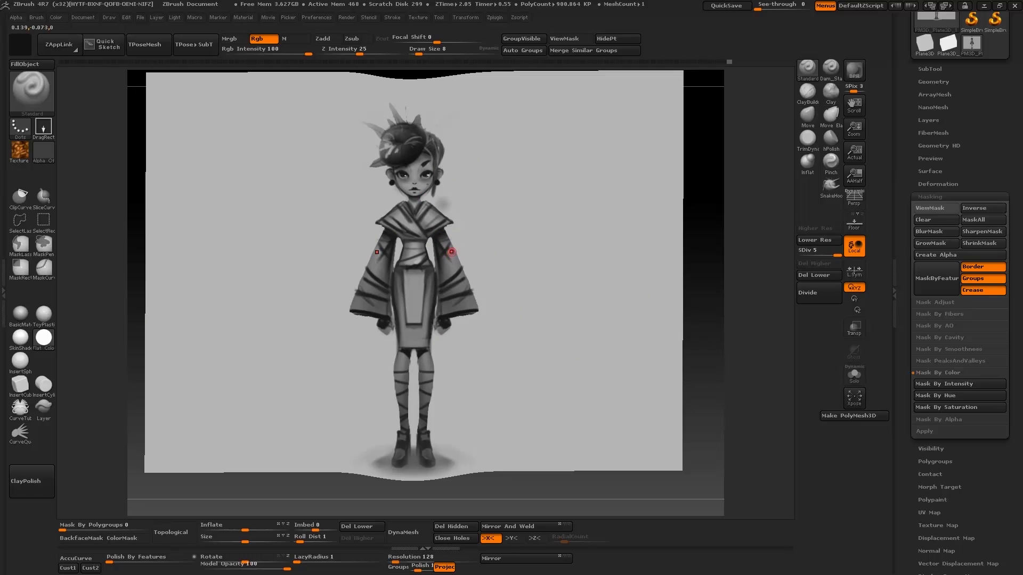
# Clear any mask and lighten the dark area of both legs under the skirt hem symmetrically at Draw Size 14.
pyautogui.keyDown('ctrl'); pyautogui.moveTo(736, 233); pyautogui.dragTo(503, 335); pyautogui.keyUp('ctrl')
pyautogui.keyDown('ctrl'); pyautogui.moveTo(708, 314); pyautogui.dragTo(720, 354); pyautogui.keyUp('ctrl')
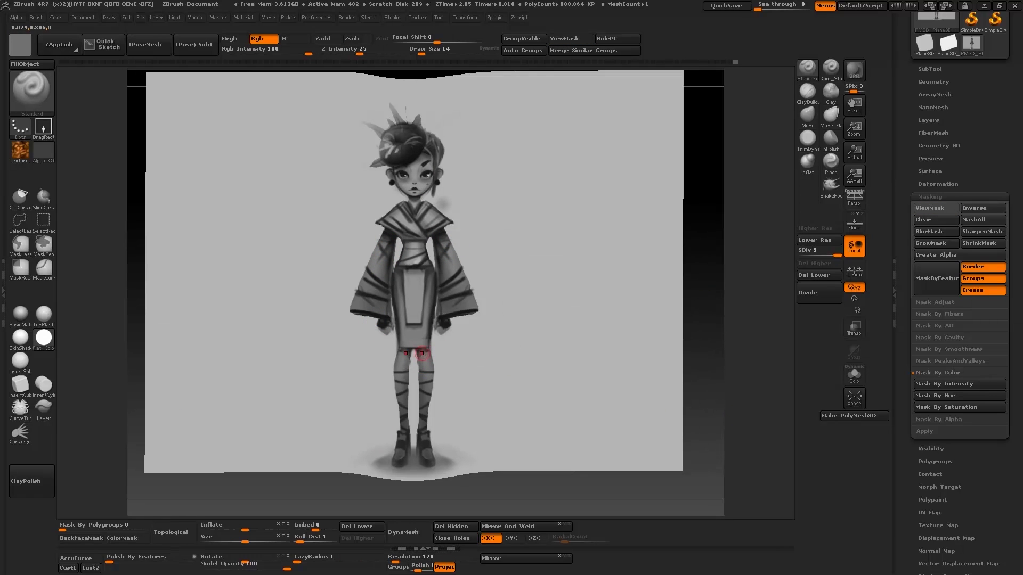
pyautogui.press('[')
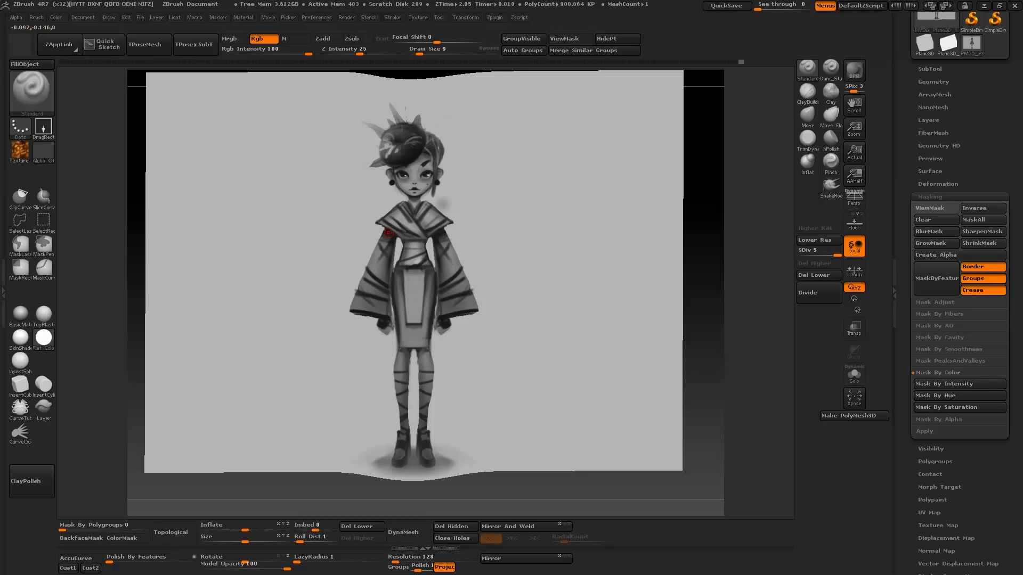
# Softly shade the sleeves without symmetry at Draw Size 32, and reduce the Draw Size to 28.
pyautogui.moveTo(719, 351)
pyautogui.mouseDown()
pyautogui.moveTo(736, 391)
pyautogui.moveTo(711, 410)
pyautogui.mouseUp()
pyautogui.press(']')
pyautogui.press(']')
pyautogui.moveTo(690, 160); pyautogui.dragTo(660, 179)
pyautogui.press(']')
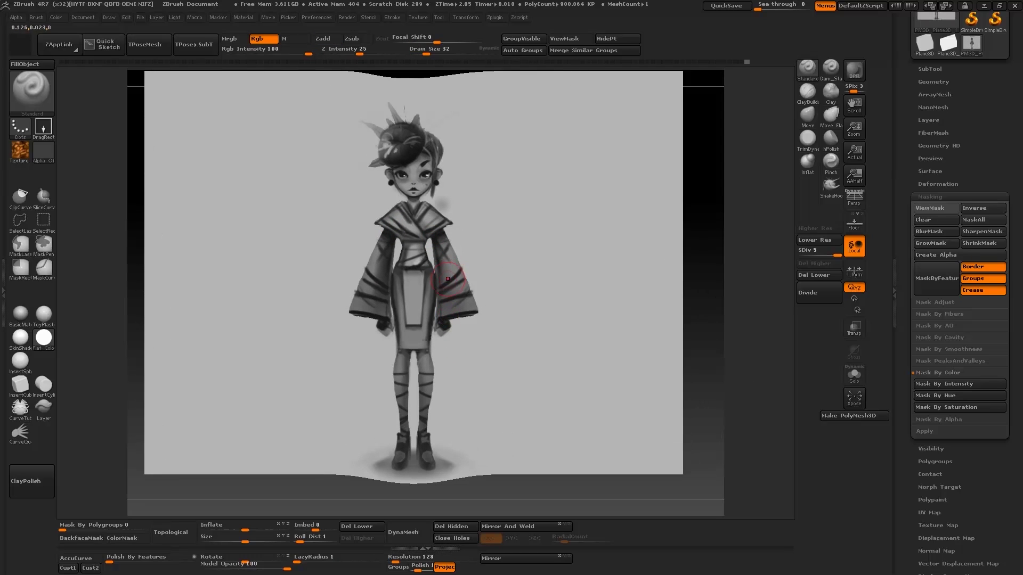
pyautogui.press('[')
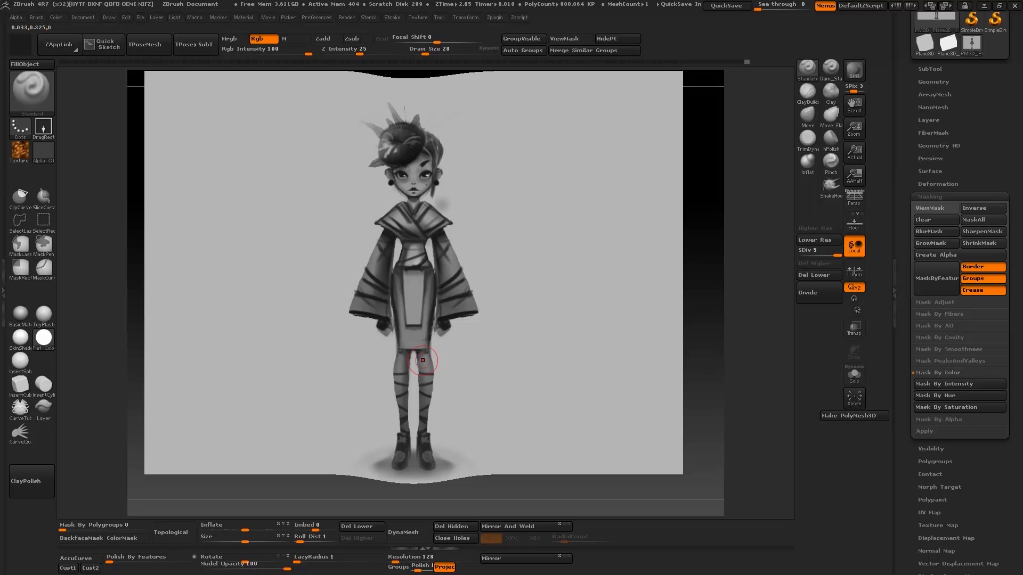
# Turn on symmetry and reduce the Draw Size to 5.
pyautogui.press('x')
pyautogui.press('[')
pyautogui.press('[')
pyautogui.press('[')
pyautogui.press('[')
pyautogui.press('[')
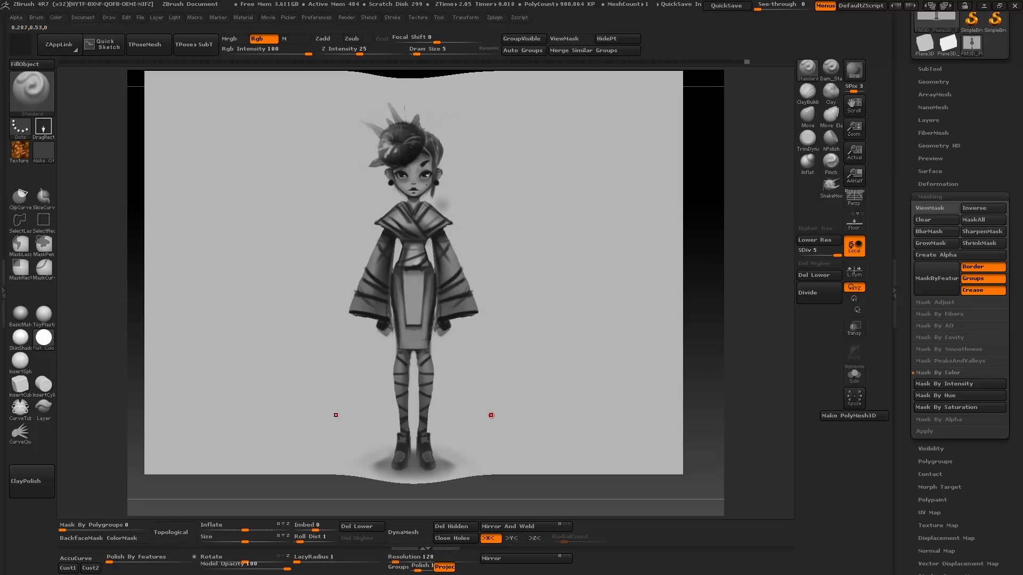